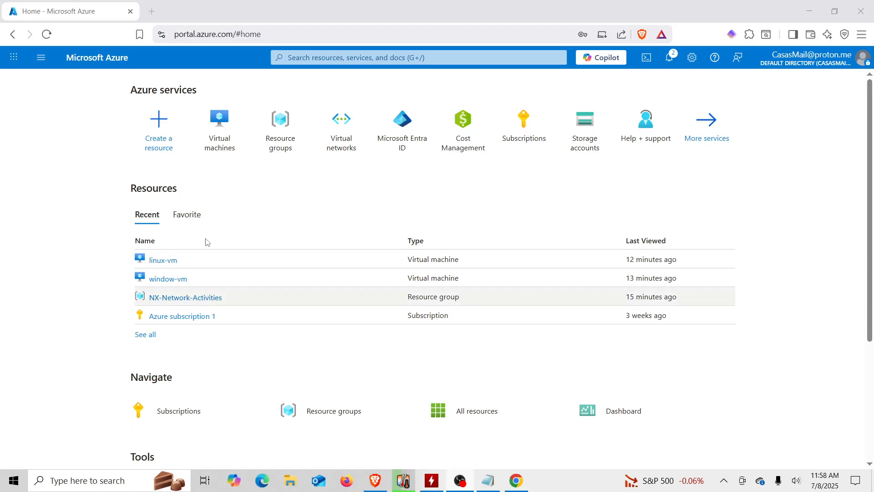
Search the portal for 'virtual' and open Virtual machines, showing stopped linux-vm and window-vm
click(318, 55)
text(virtual)
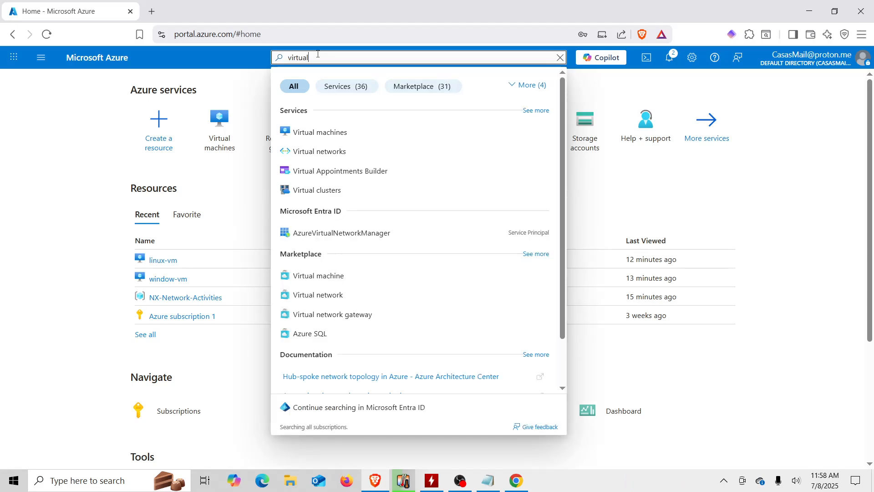
click(339, 131)
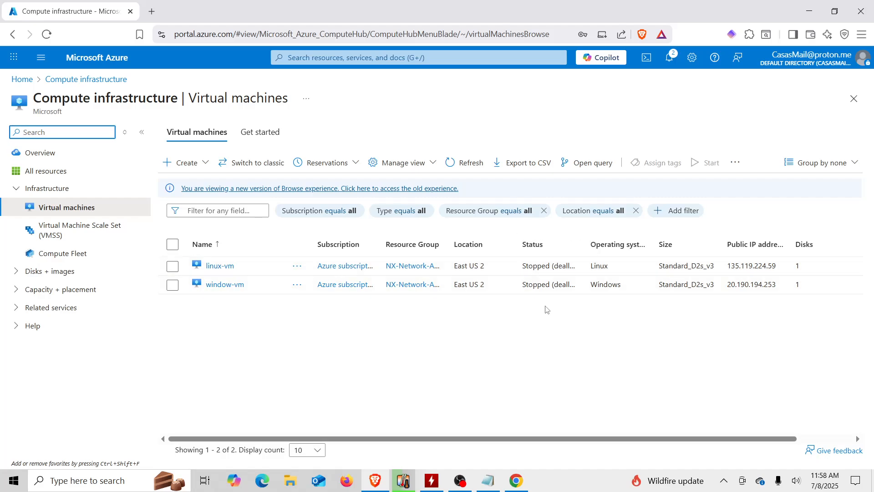
Select linux-vm and window-vm and start both machines
click(172, 266)
click(172, 285)
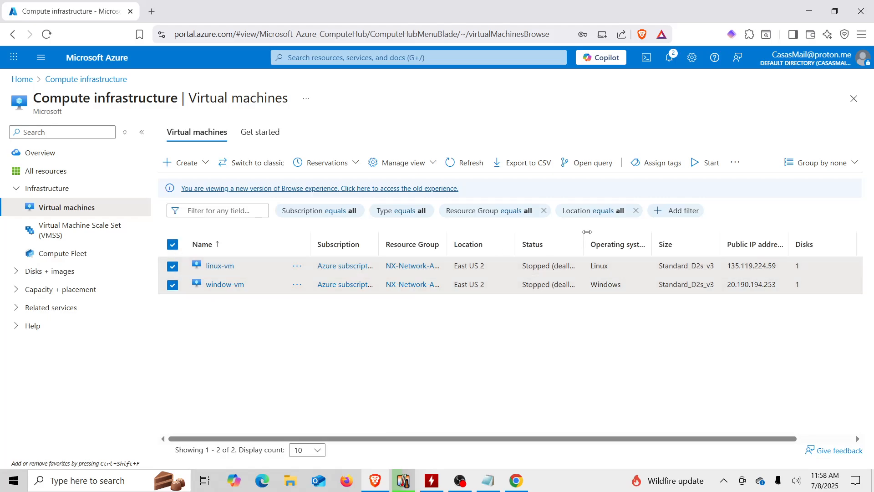
click(710, 168)
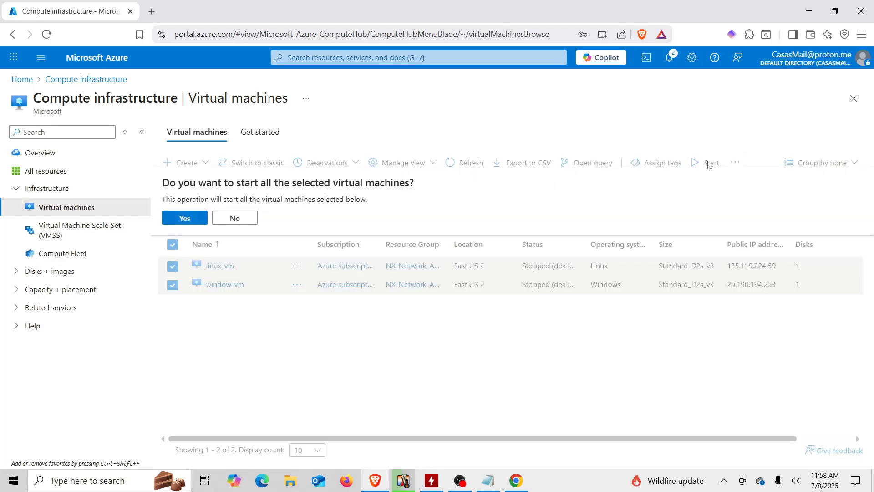
click(187, 219)
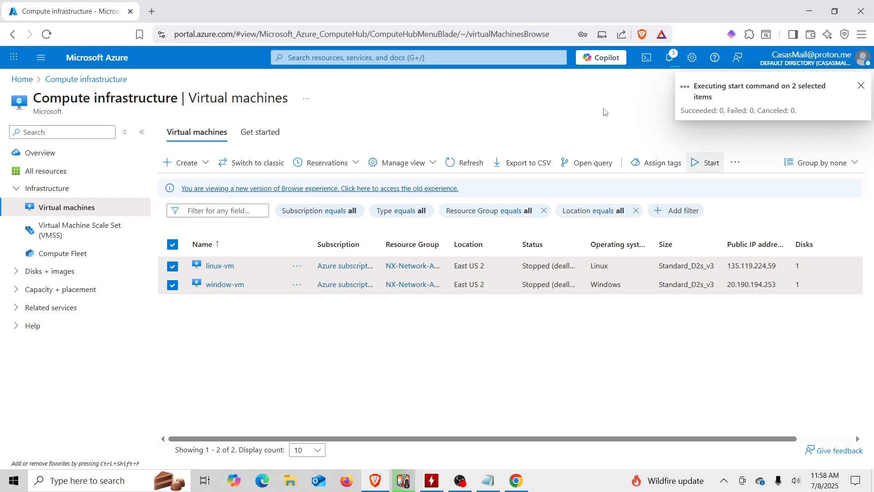
Check the start notification and refresh the list until both VMs show Starting
click(670, 59)
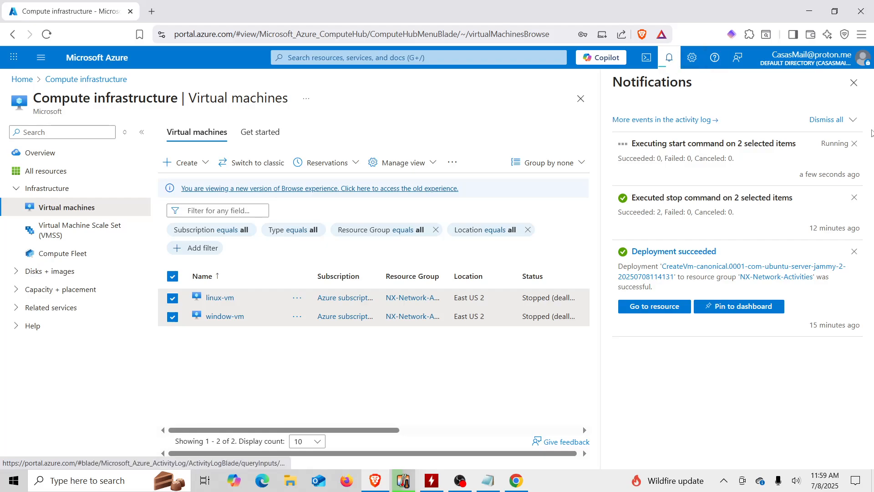
click(853, 83)
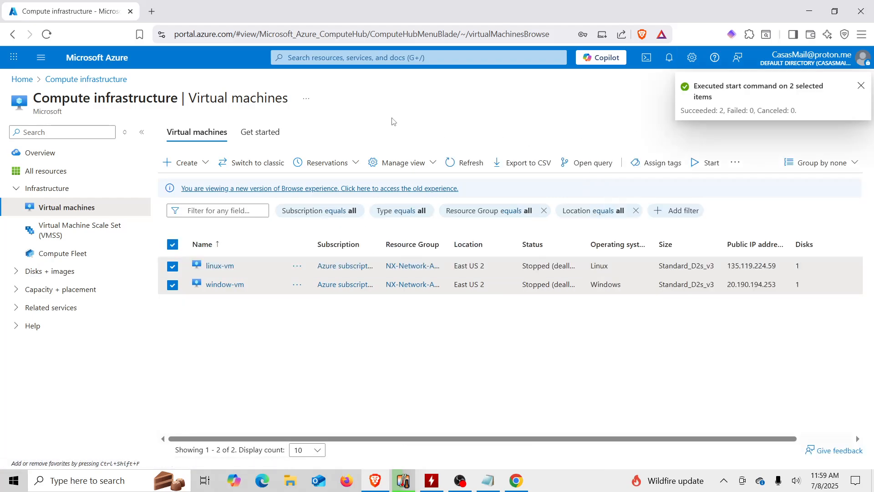
click(474, 169)
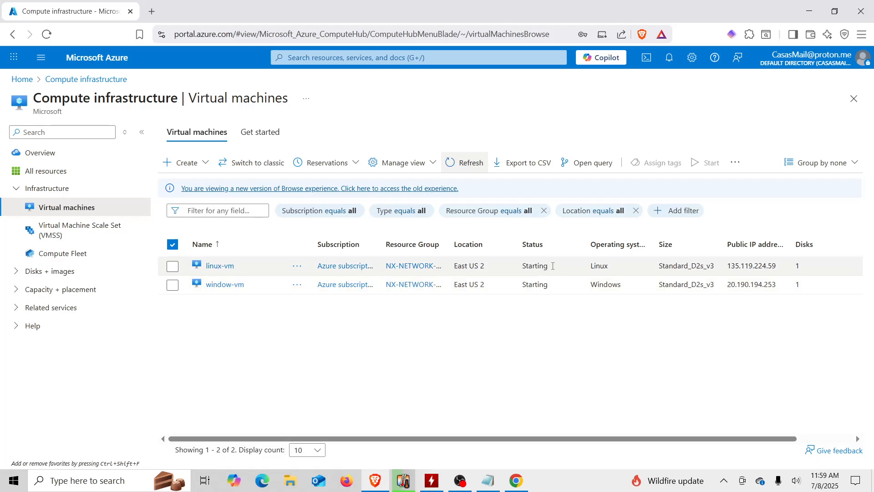
click(467, 167)
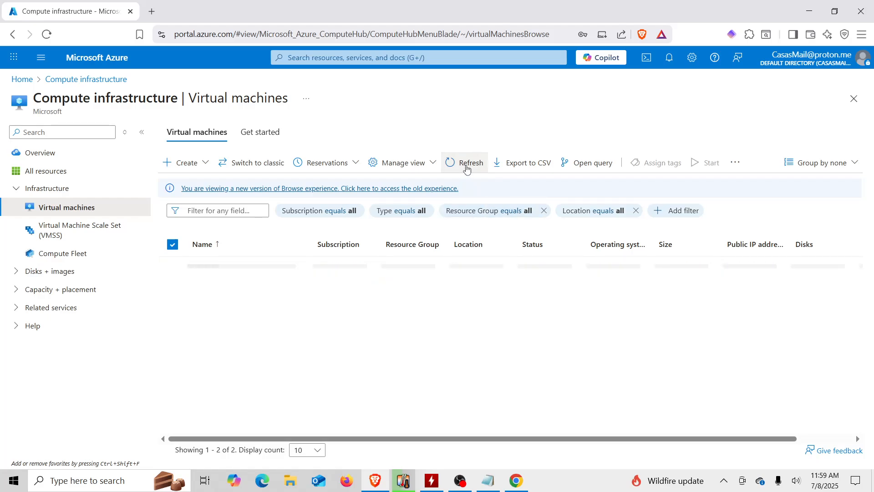
click(670, 67)
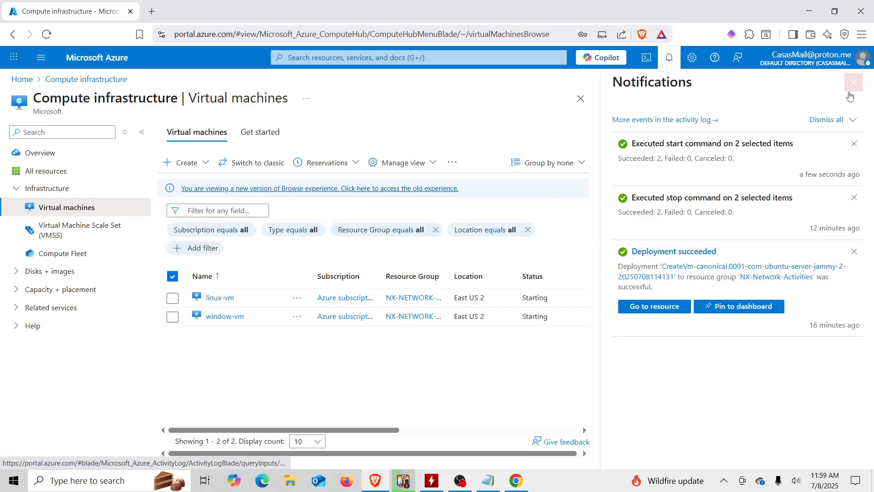
click(852, 83)
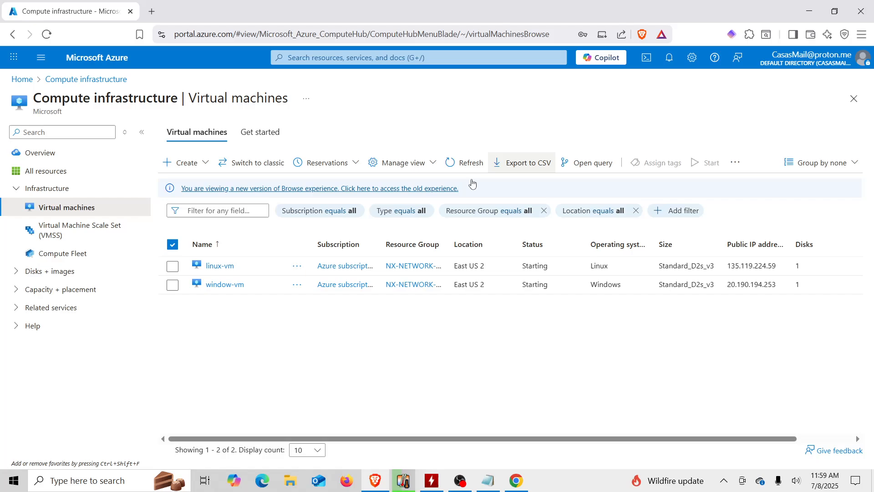
Refresh until both VMs show Running with public IPs 135.119.224.59 and 20.190.194.253
click(466, 167)
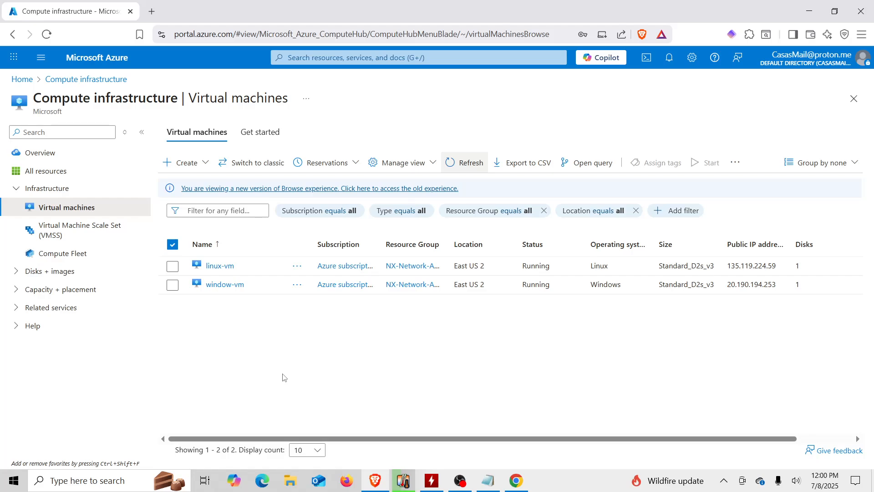
Launch Remote Desktop Connection from a Windows search for 'remote'
click(105, 477)
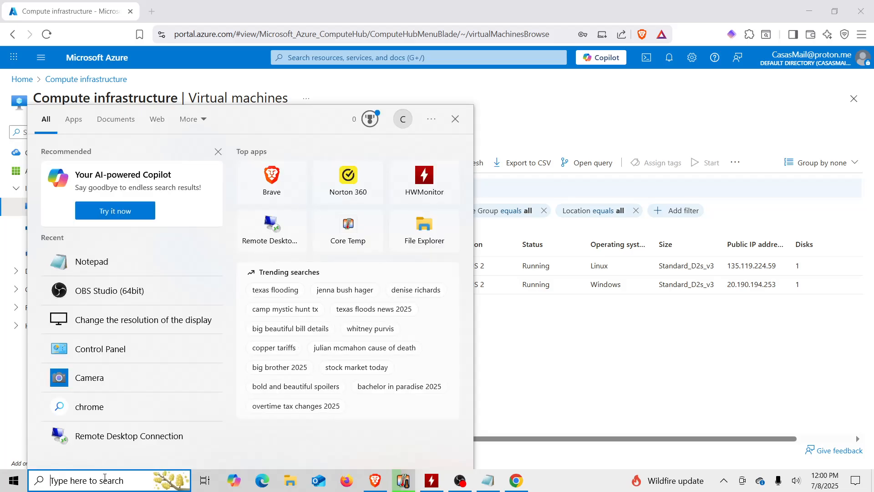
text(remote)
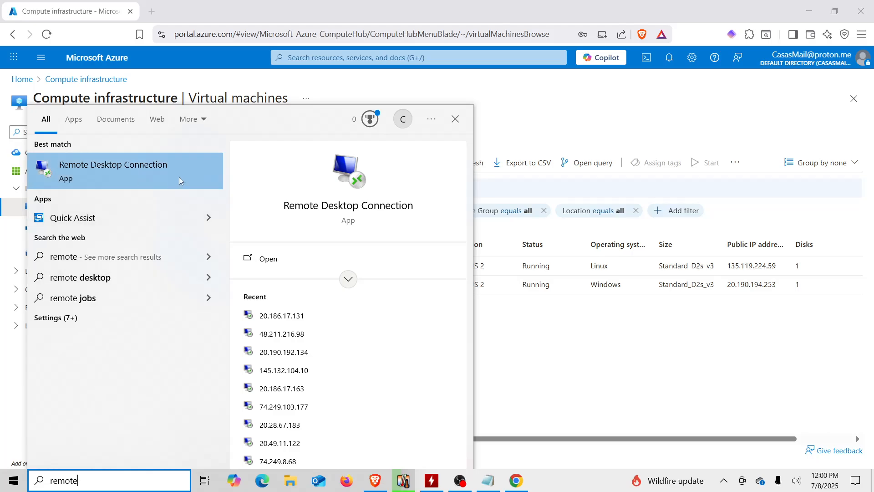
click(179, 177)
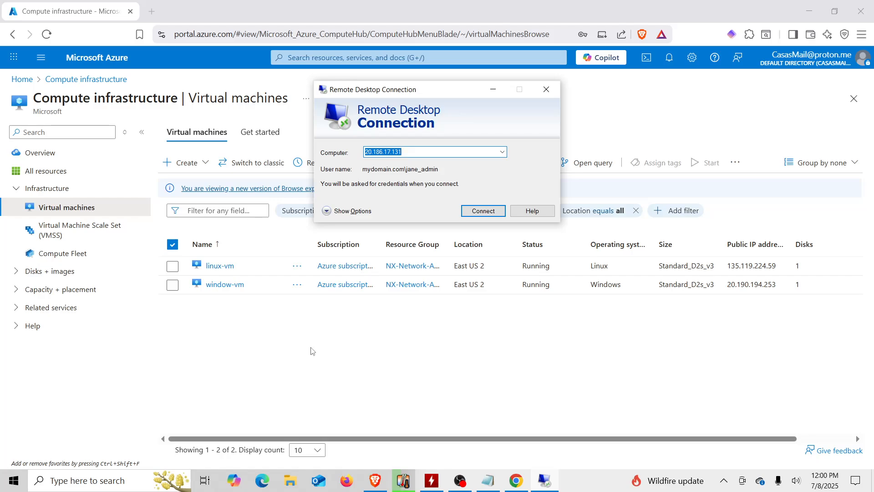
Widen the Public IP address column and grab window-vm's IP 20.190.194.253
click(404, 373)
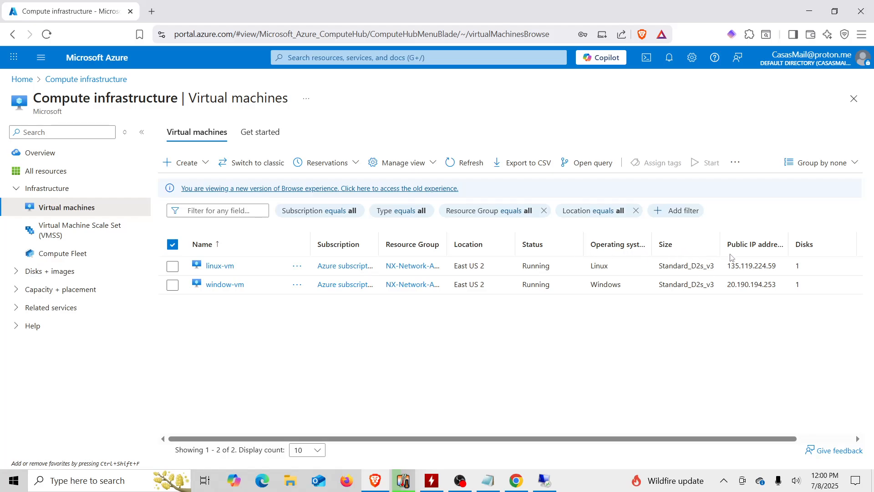
mouse_move(789, 244)
mouse_down()
mouse_move(813, 243)
mouse_move(804, 244)
mouse_up()
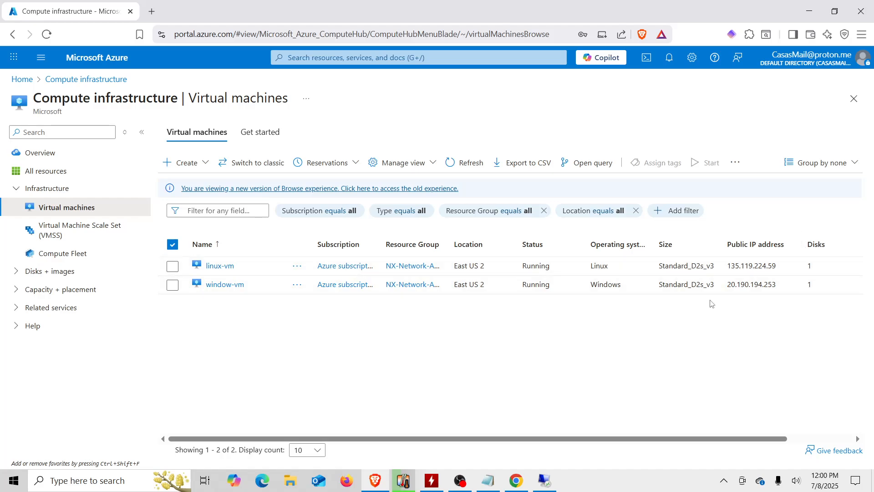
double_click(743, 285)
key(ctrl+c)
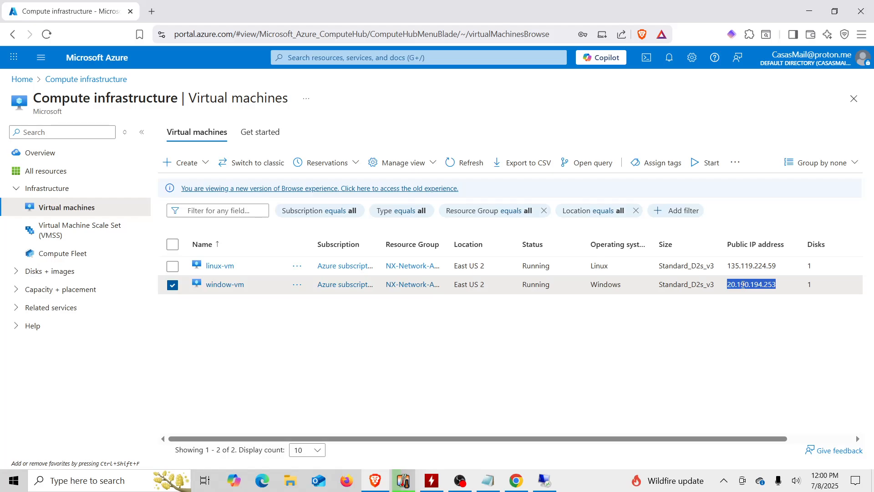
click(639, 384)
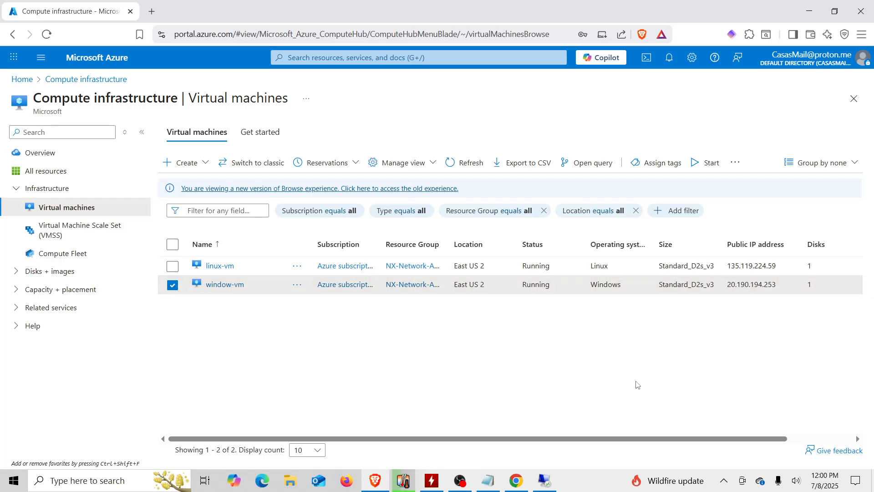
click(544, 479)
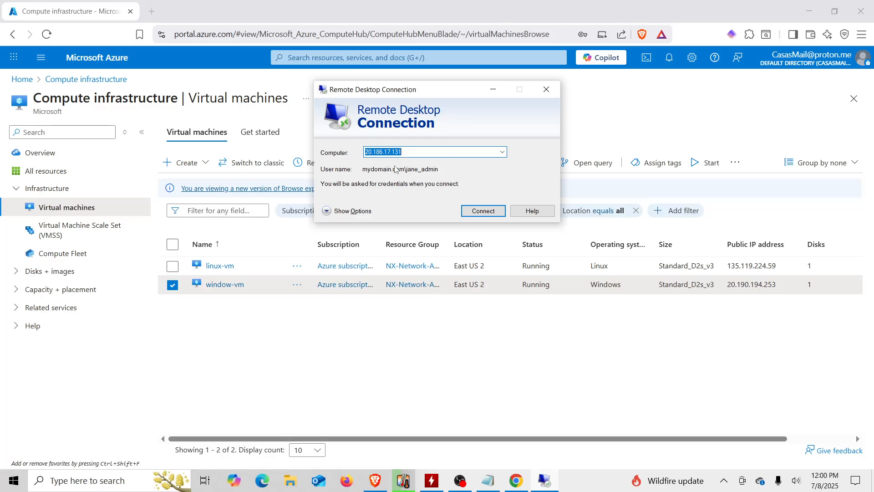
Paste 20.190.194.253 into the Computer field and start connecting
key(ctrl+v)
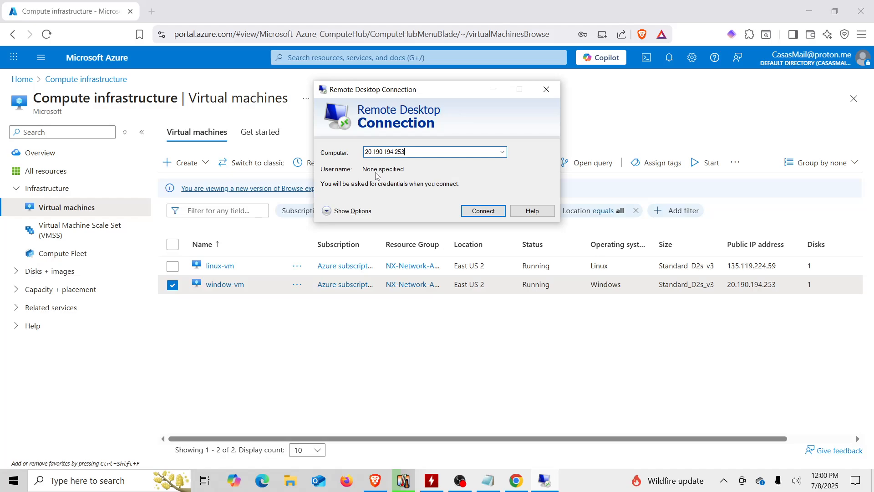
click(478, 212)
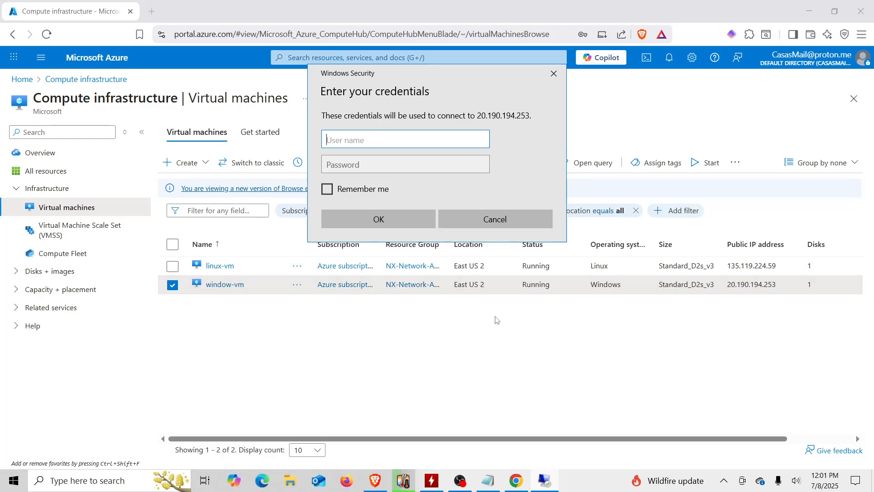
click(490, 482)
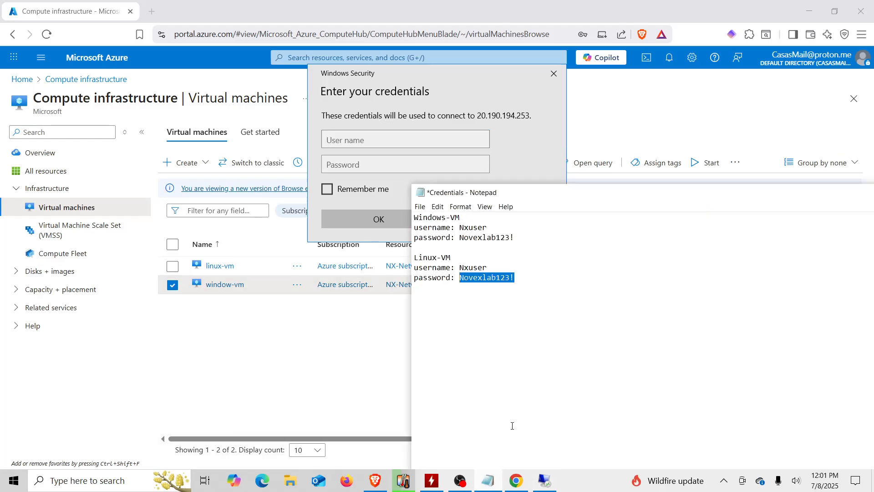
drag(590, 192, 764, 145)
Enter the VM's username and password in Windows Security and submit them
click(525, 121)
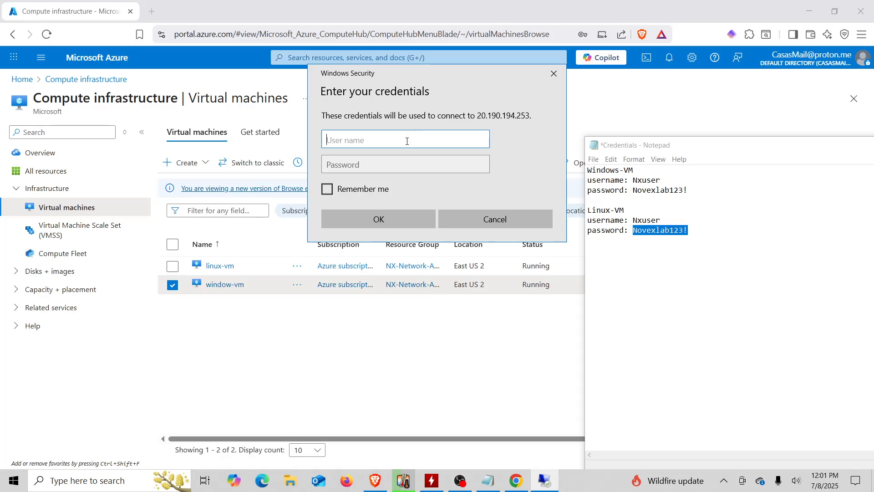
text(Nxuser)
click(402, 164)
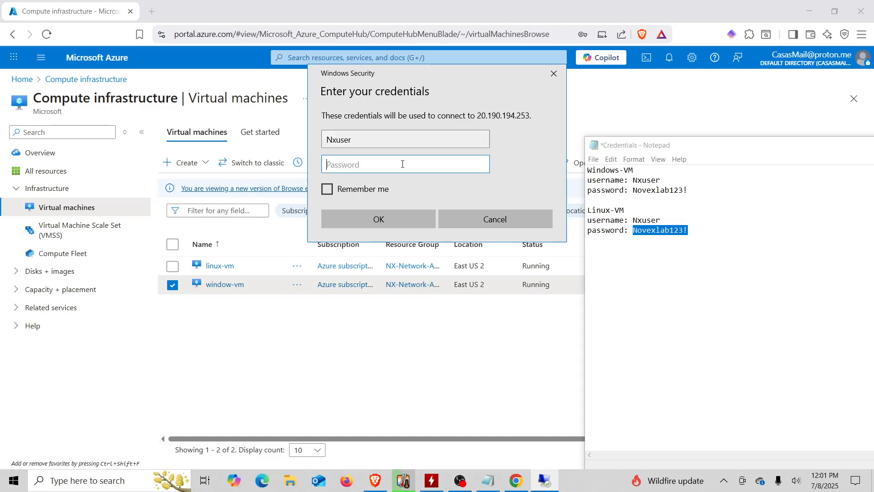
key(Caps_Lock)
key(BackSpace)
key(BackSpace)
key(BackSpace)
key(BackSpace)
click(378, 219)
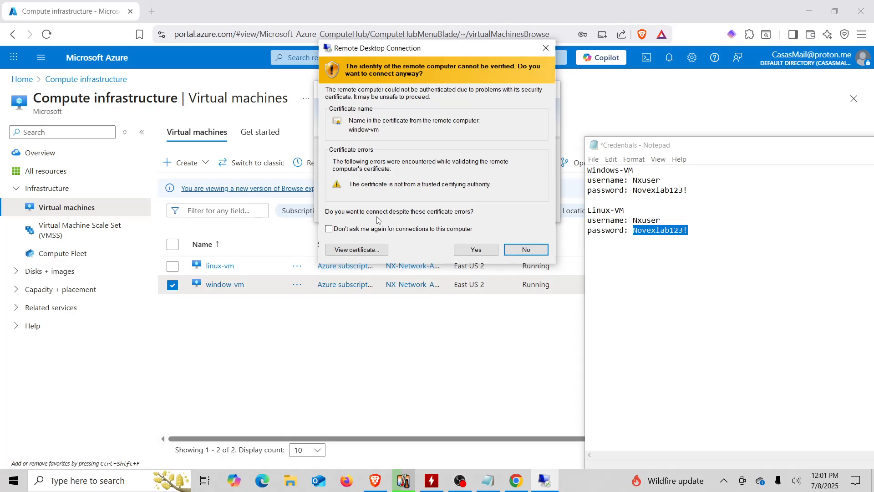
Accept the certificate, then turn off location, tailored experiences, inking & typing and advertising ID
click(476, 250)
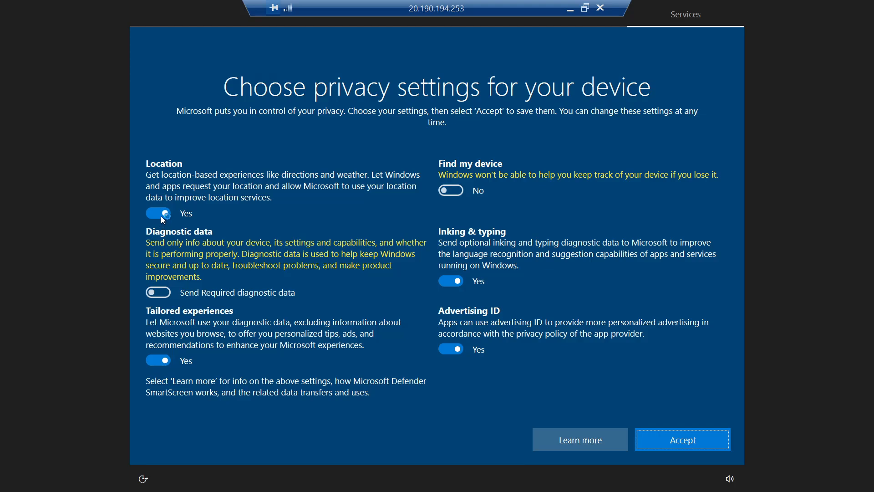
click(161, 216)
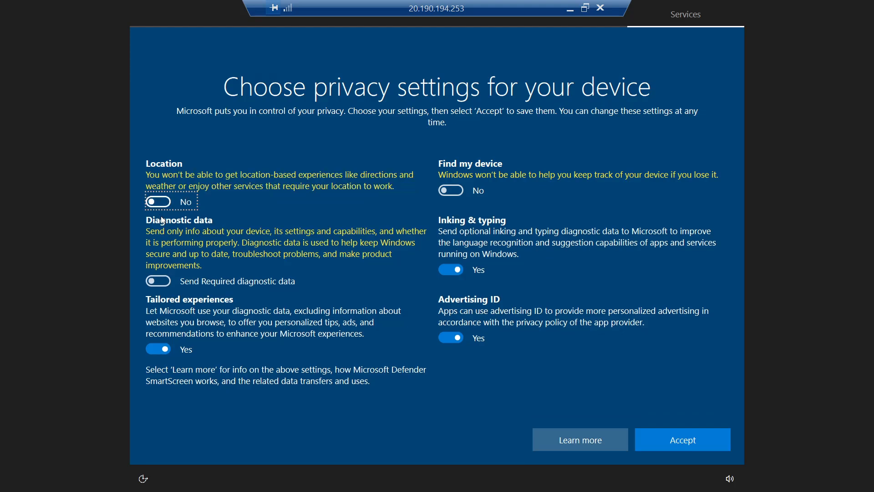
click(167, 348)
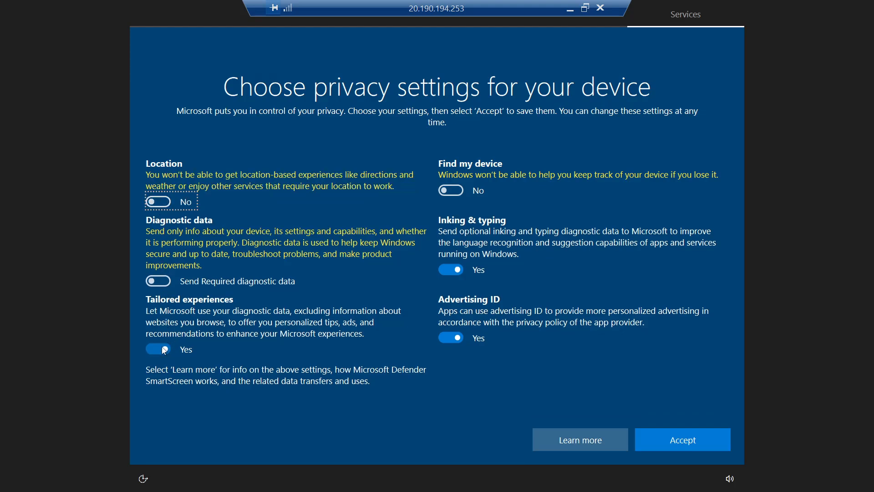
click(453, 270)
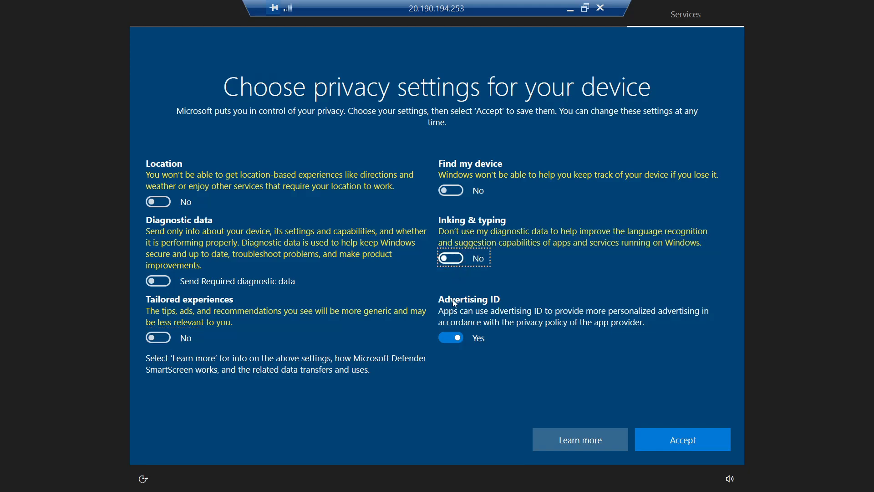
click(454, 337)
click(674, 441)
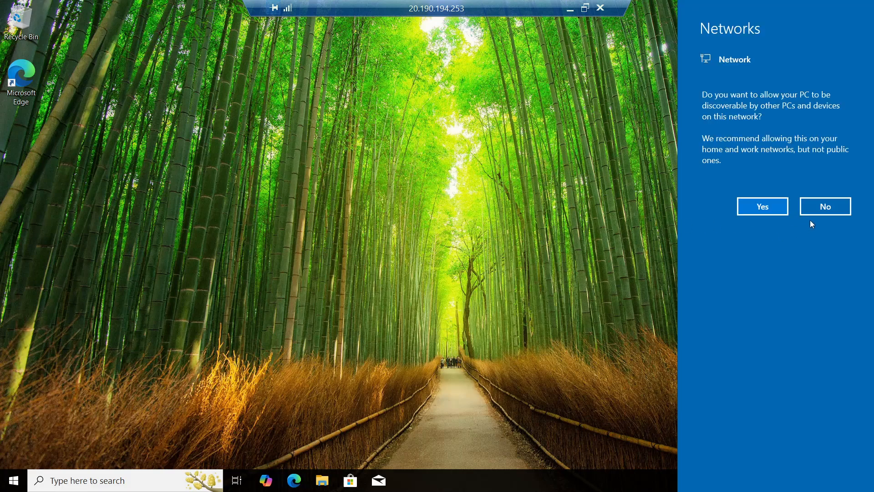
Keep the VM hidden from network devices and launch Microsoft Edge
click(824, 207)
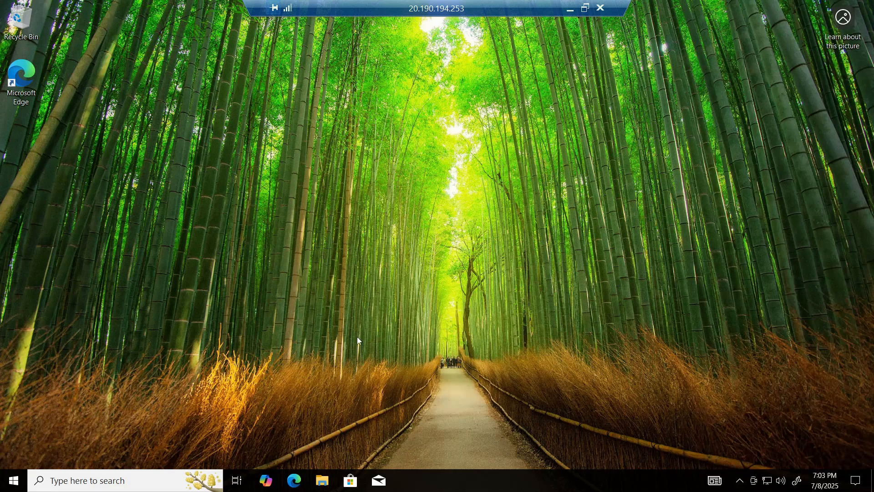
click(295, 482)
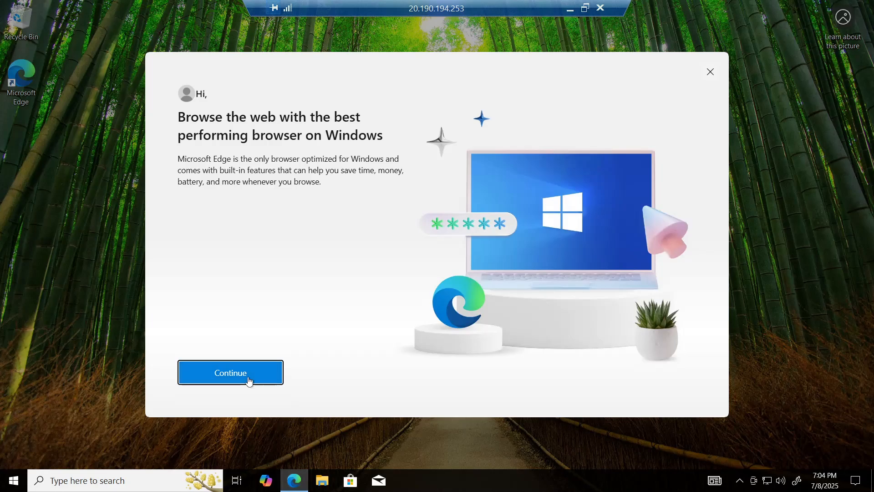
click(249, 380)
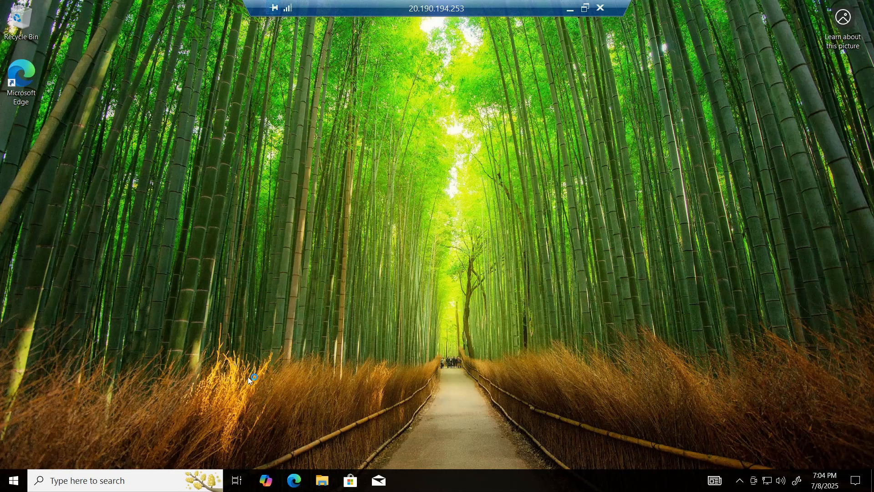
click(298, 480)
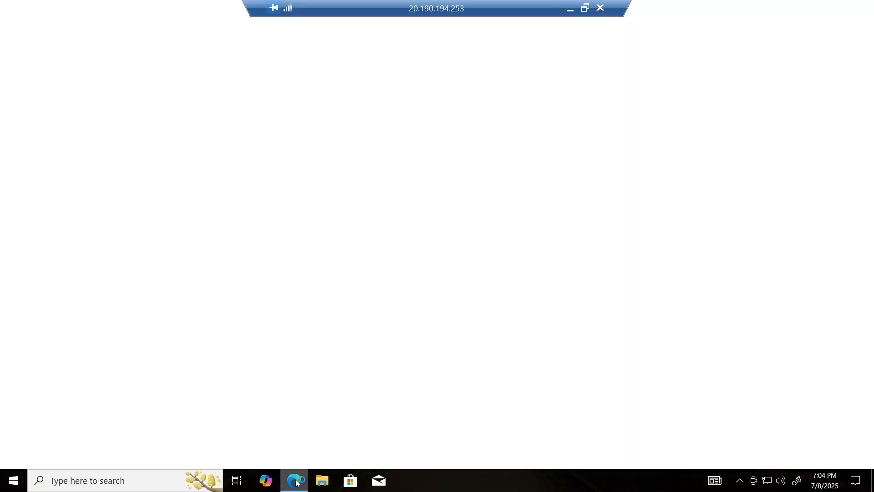
Finish Edge's first-run setup without signing in or importing Google data, closing the Welcome tab
mouse_move(297, 482)
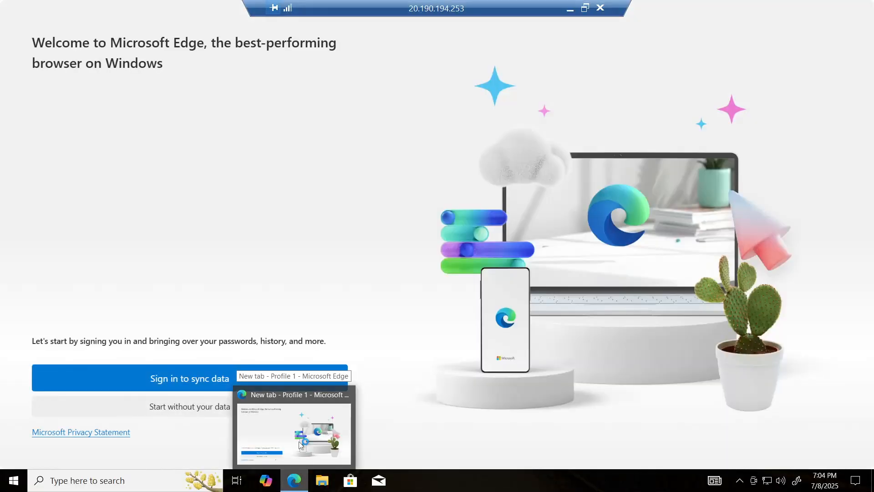
click(179, 410)
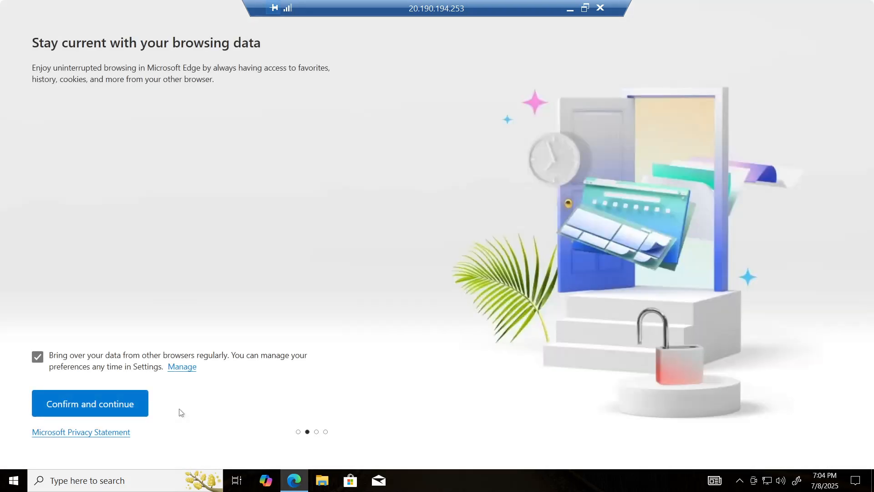
click(109, 409)
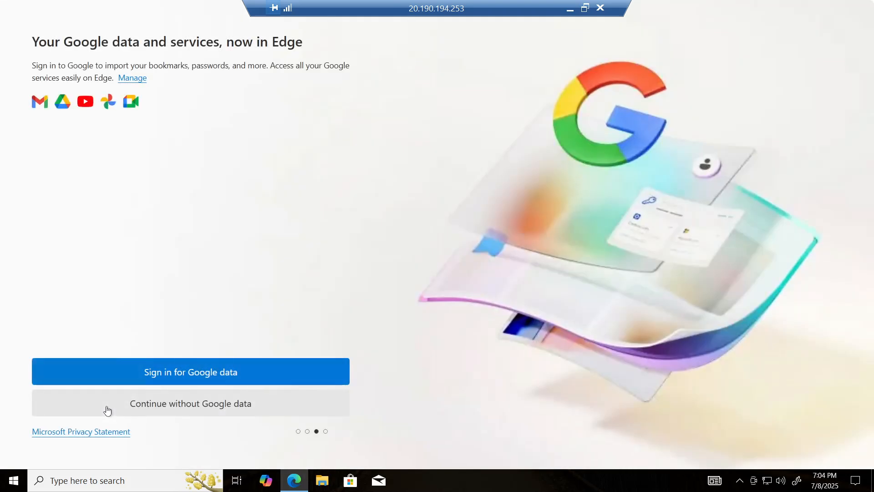
click(146, 414)
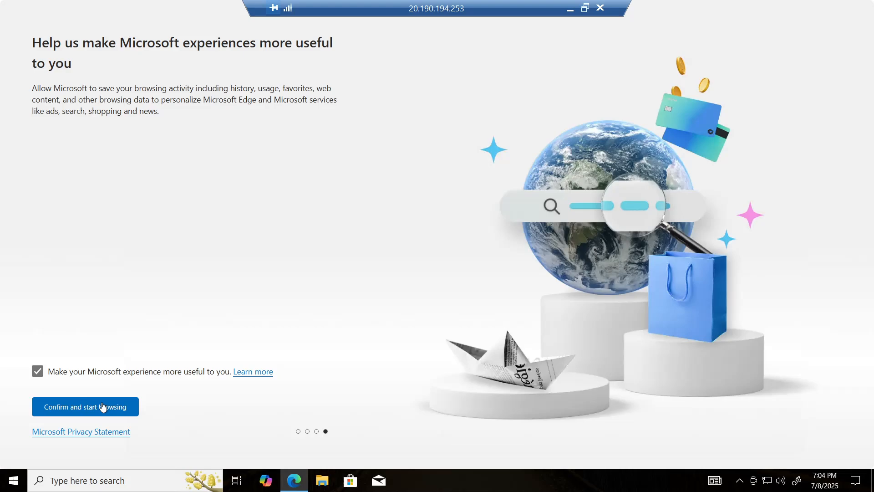
click(102, 406)
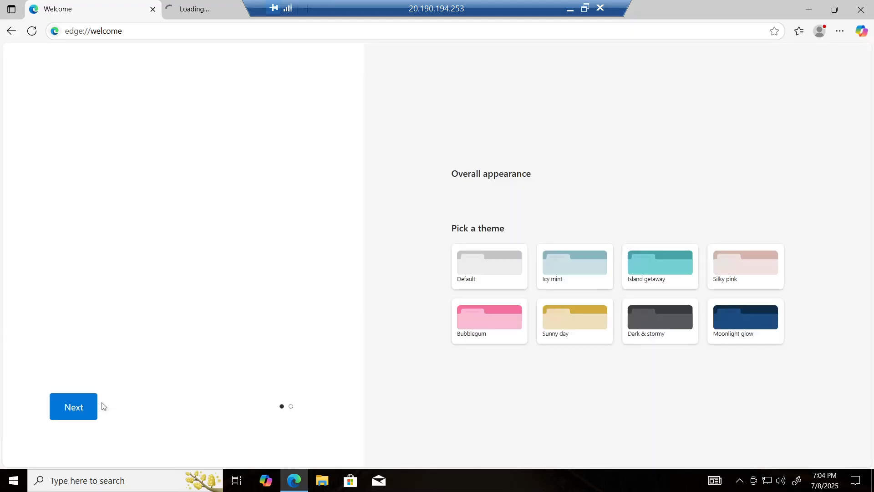
click(152, 9)
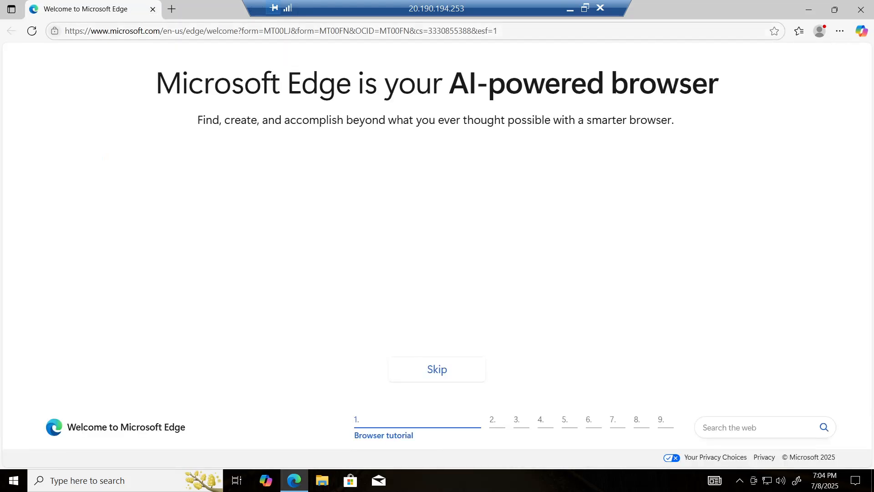
Go to Google, search 'wireshark', and open the 'Wireshark • Go Deep' official site
click(217, 31)
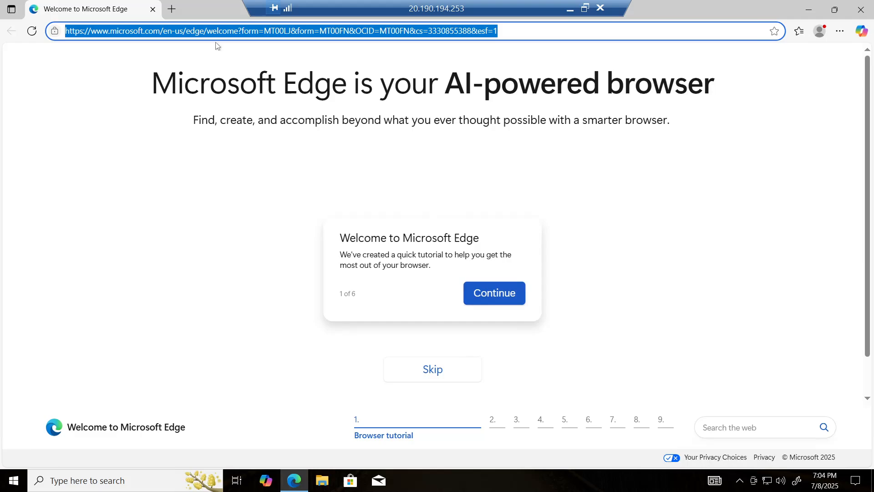
text(goog)
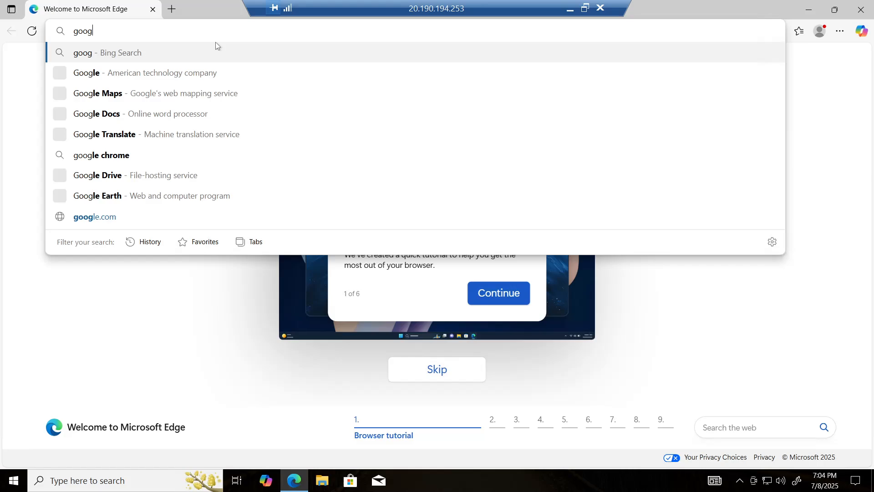
text(le)
key(Return)
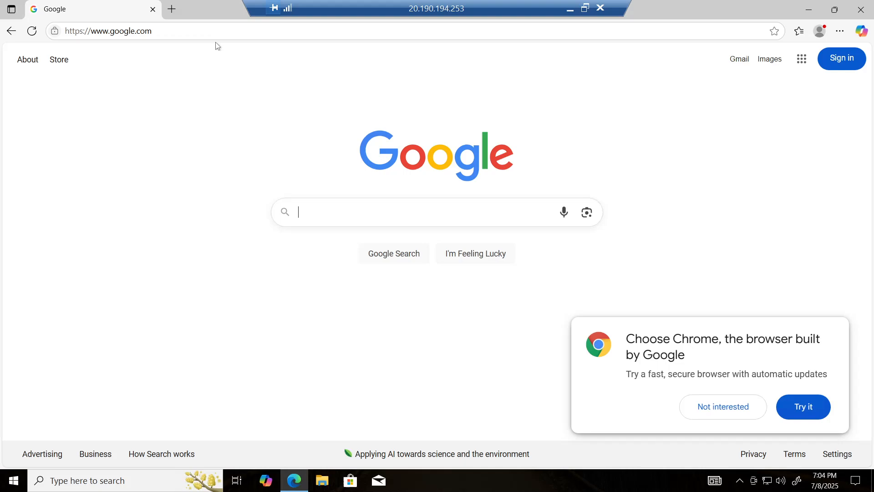
text(wires)
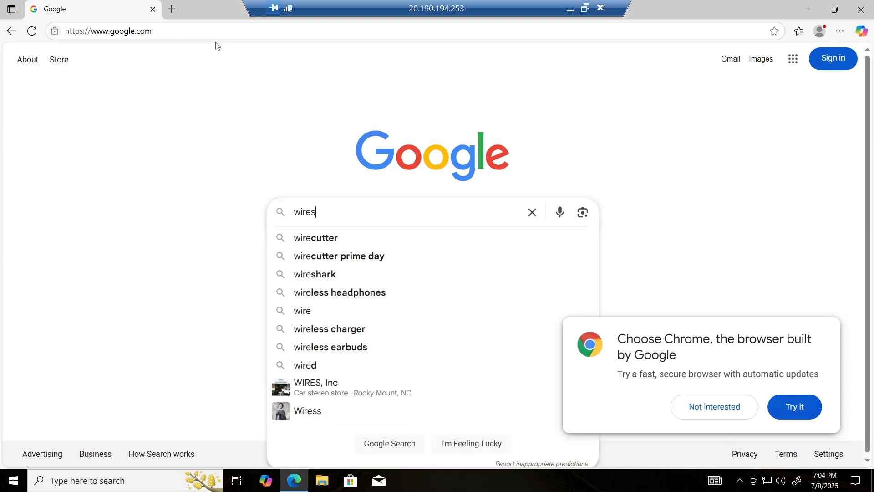
text(hark)
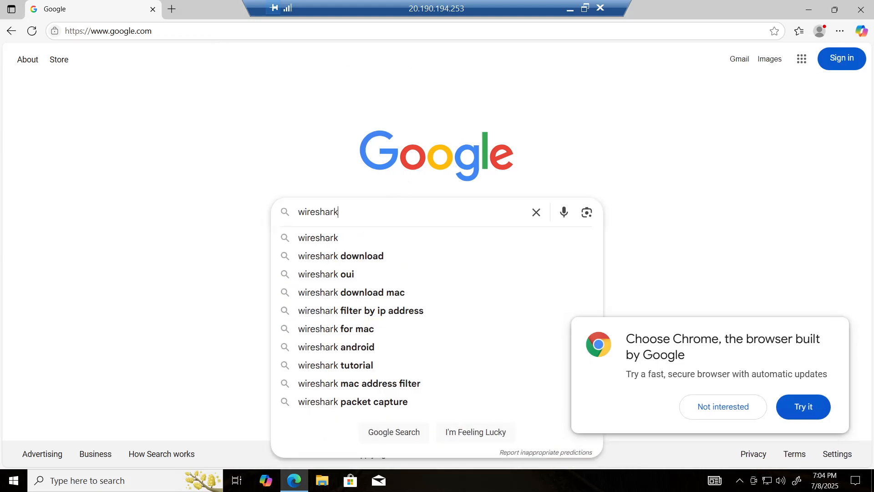
click(351, 240)
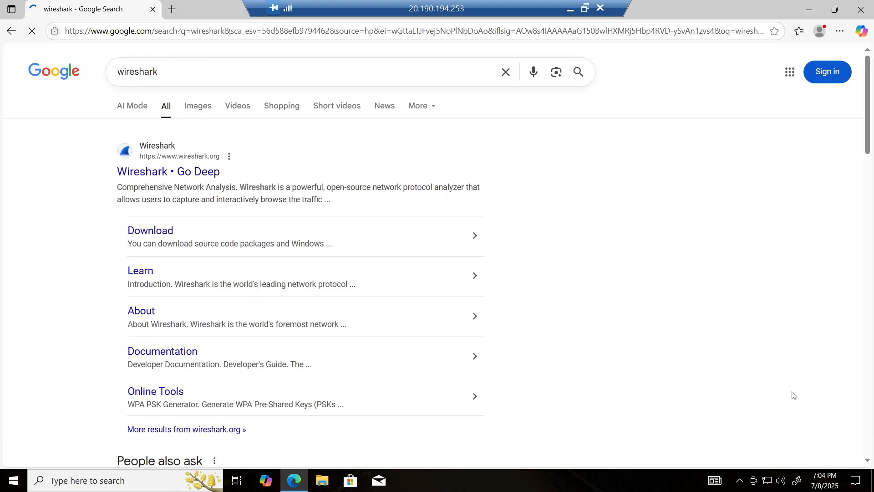
click(141, 173)
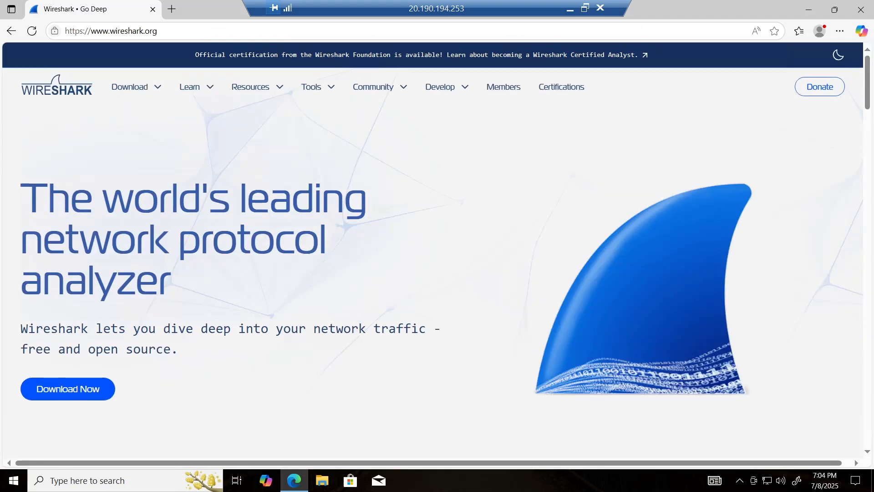
Download the Windows x64 installer Wireshark-4.4.7-x64.exe (83.3 MB) from the download section
click(79, 390)
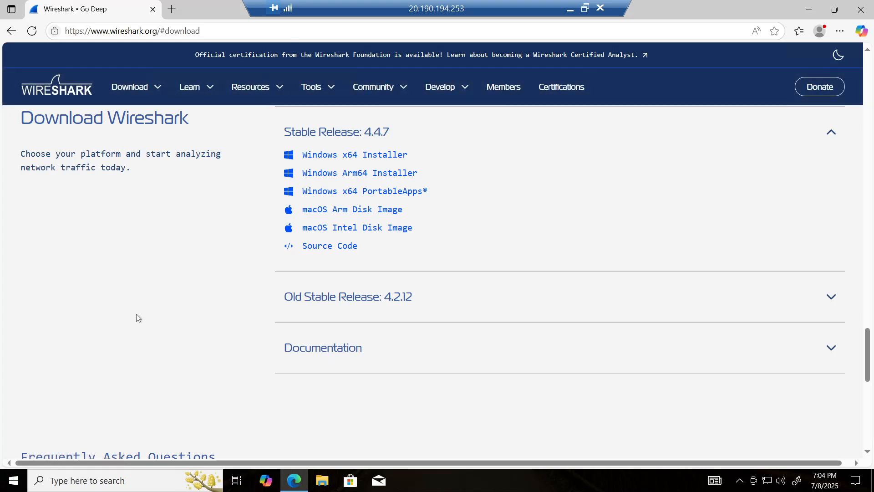
click(353, 158)
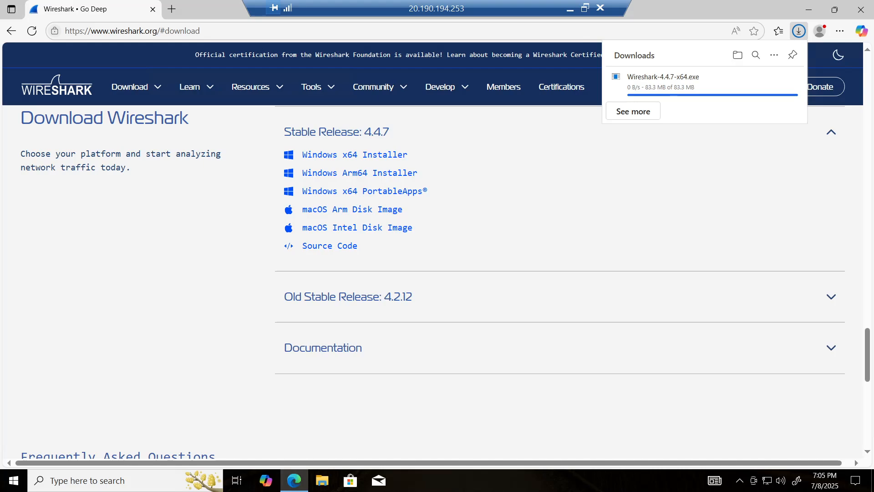
mouse_move(747, 80)
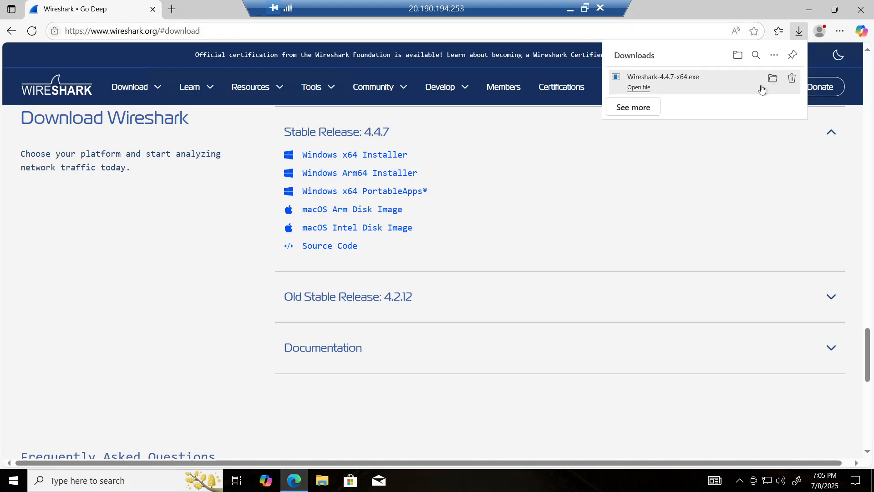
Launch the downloaded Wireshark installer and get past the welcome and license pages
click(772, 79)
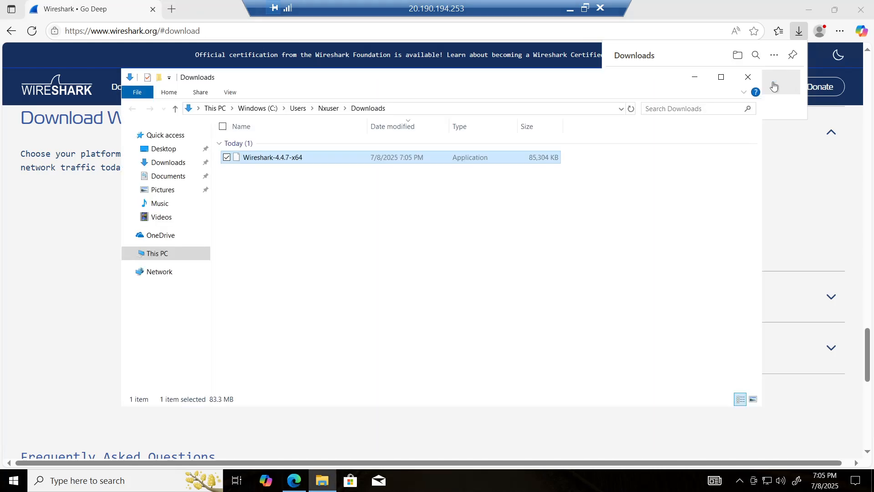
double_click(277, 159)
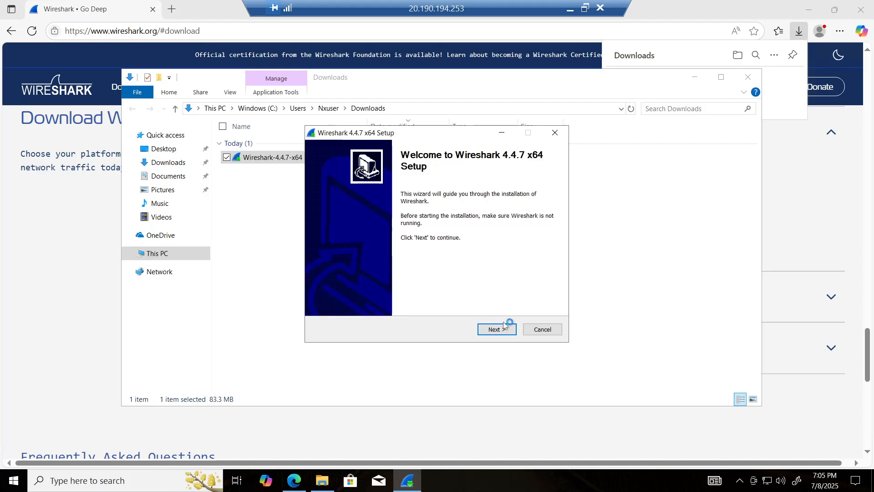
click(502, 331)
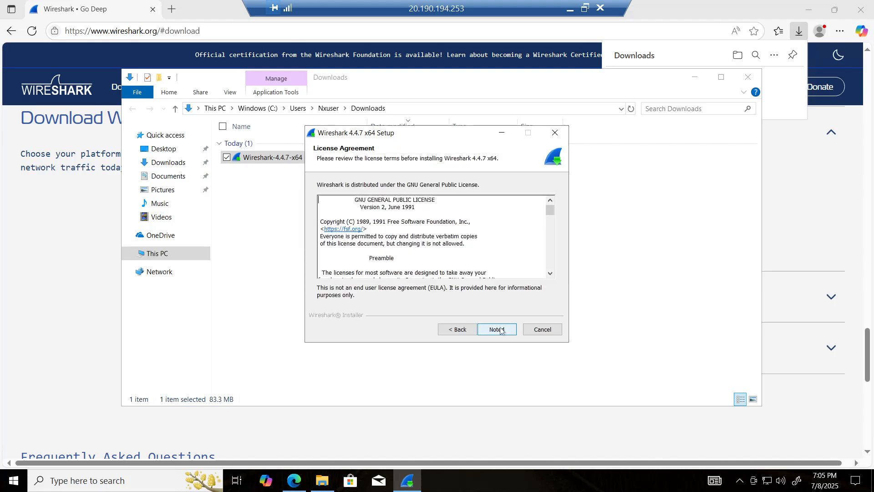
click(501, 330)
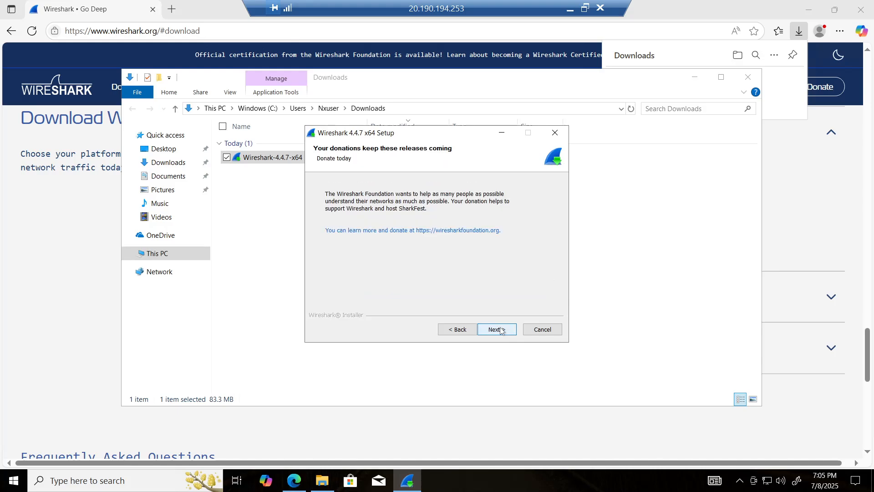
click(501, 330)
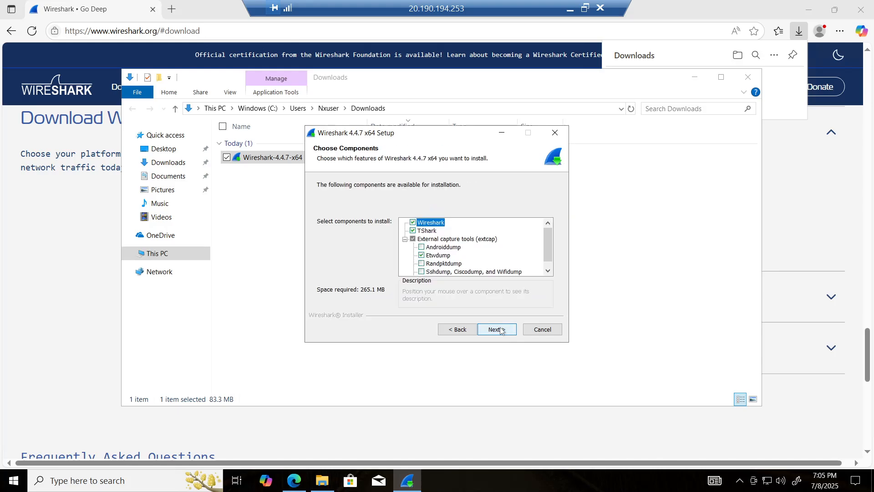
Keep default components, shortcuts and folder, keep Npcap 1.79, skip USBPcap, and install
click(501, 331)
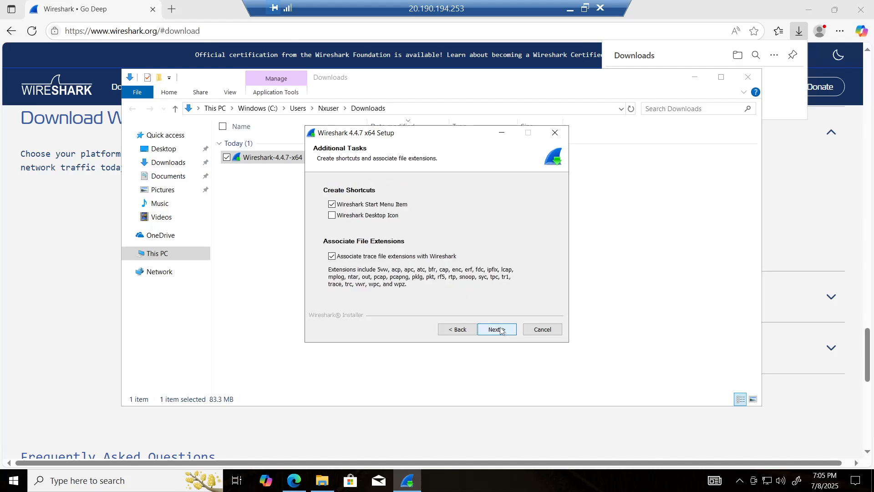
click(501, 331)
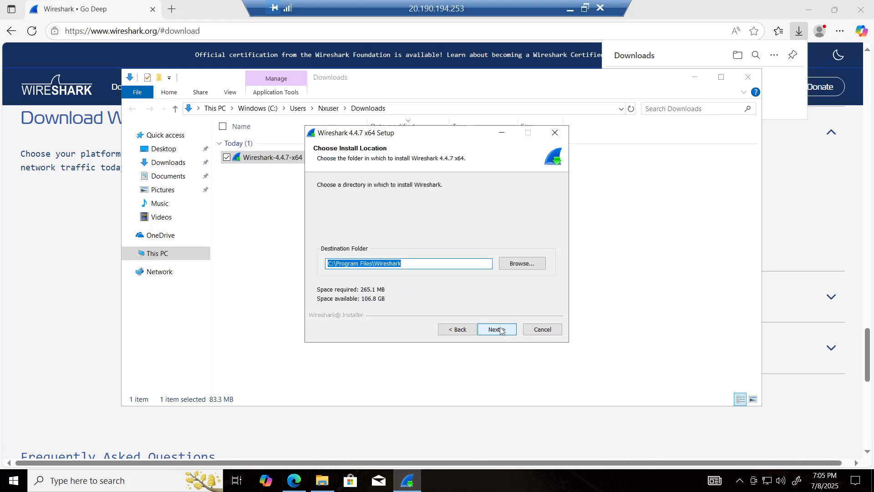
click(501, 331)
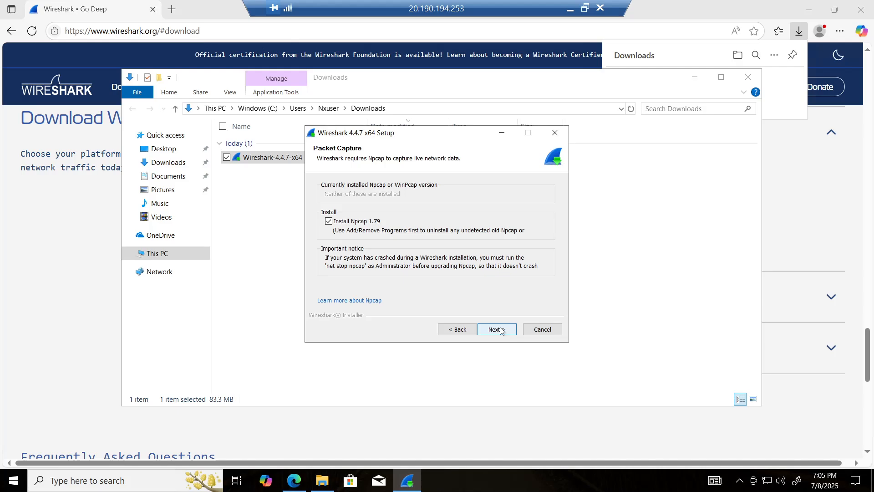
click(501, 330)
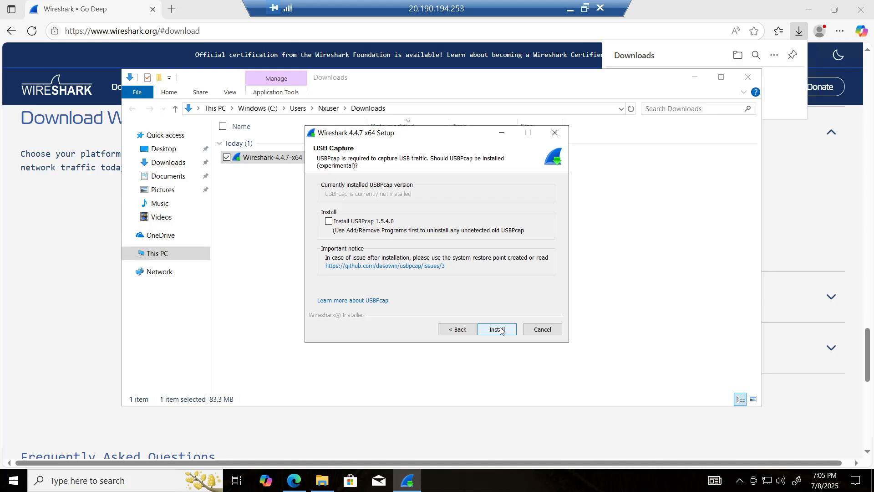
click(501, 331)
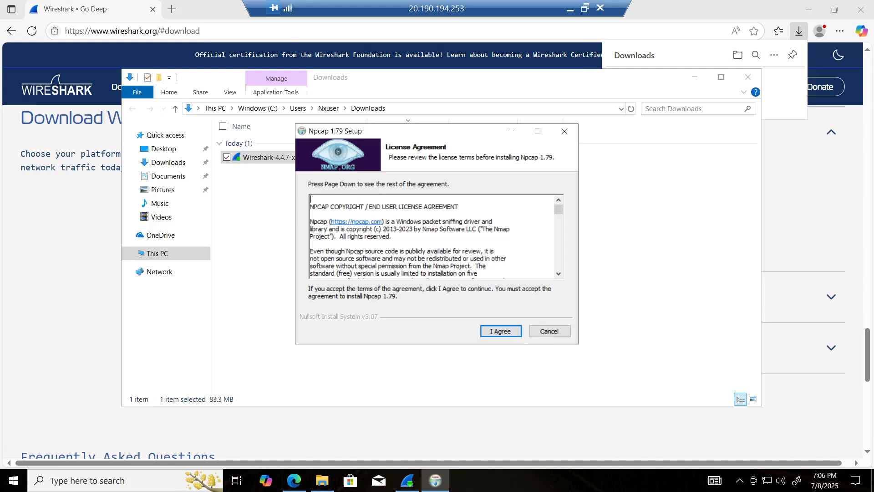
Accept the license and install Npcap 1.79 with default options, viewing the log, then finish the wizard
click(509, 335)
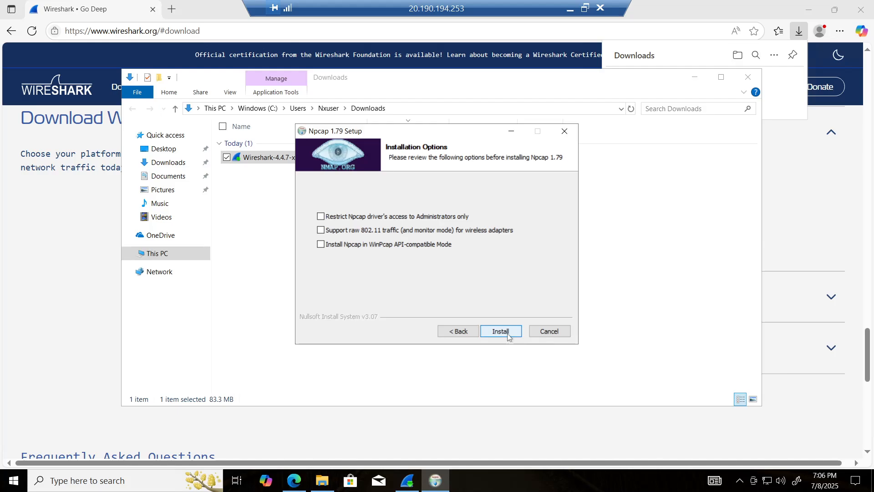
click(500, 332)
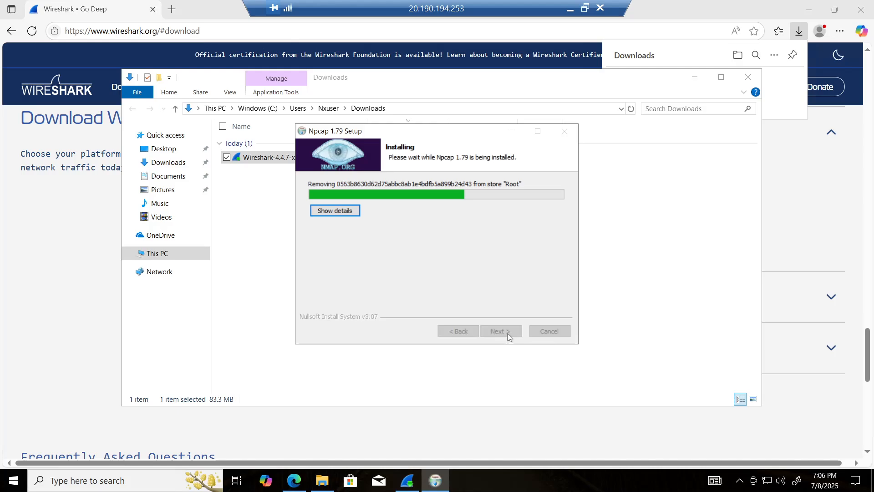
click(338, 212)
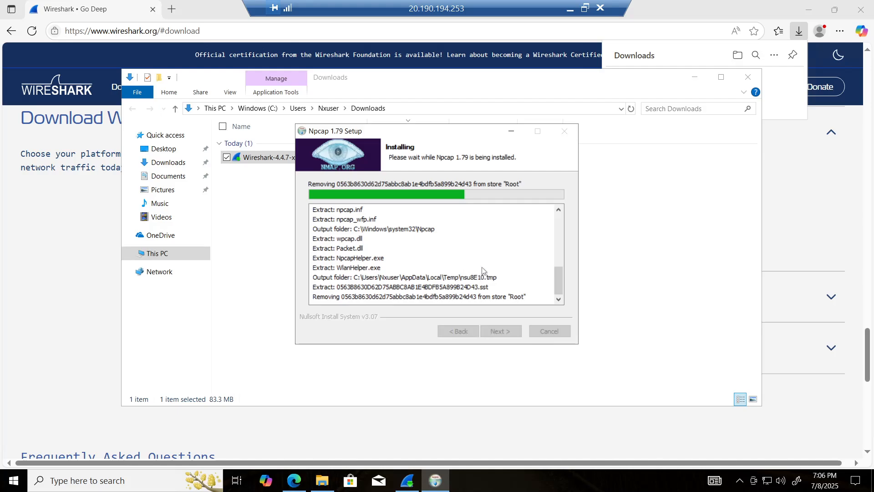
scroll(483, 272, up, 3)
scroll(483, 271, down, 3)
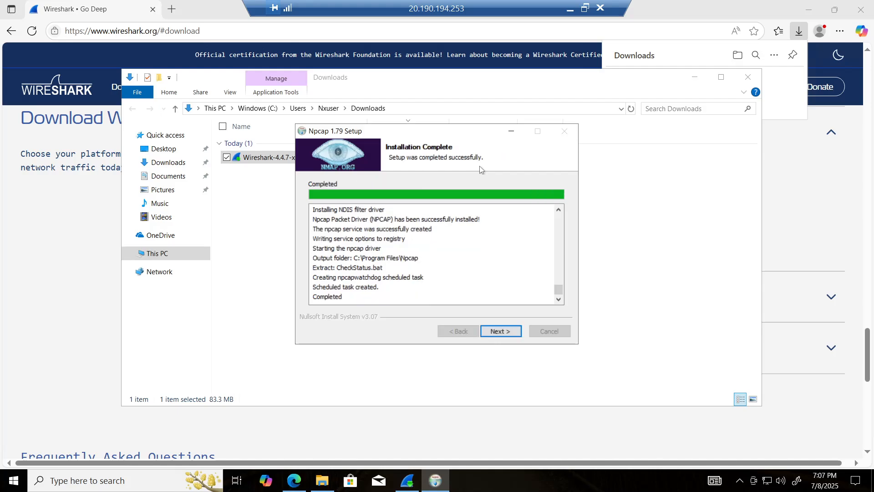
click(506, 332)
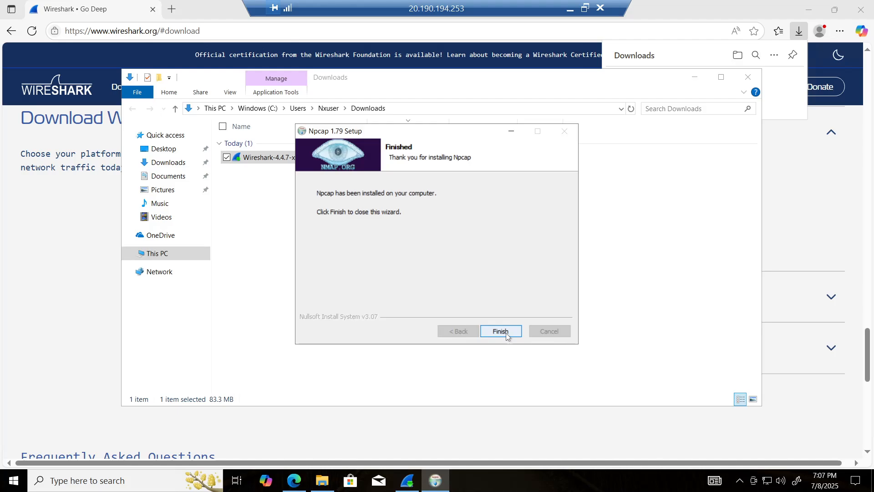
click(506, 333)
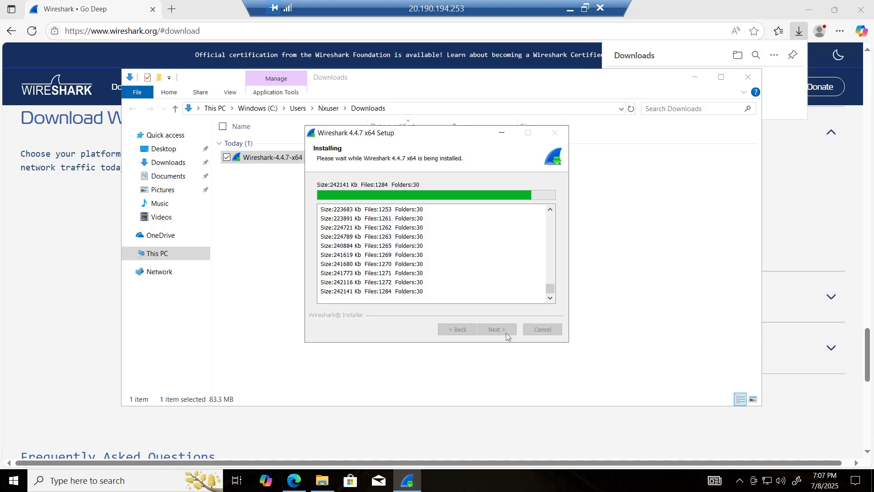
Finish the Wireshark 4.4.7 installation and close the Downloads folder
click(496, 329)
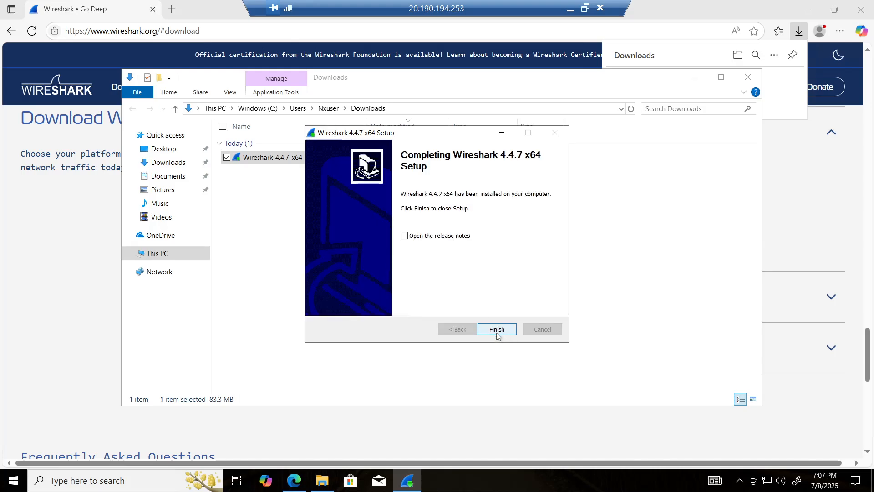
click(496, 334)
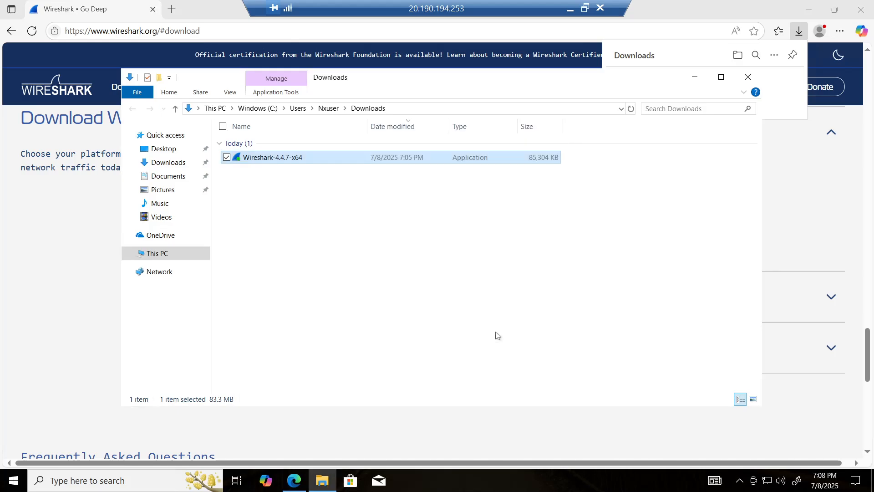
click(749, 79)
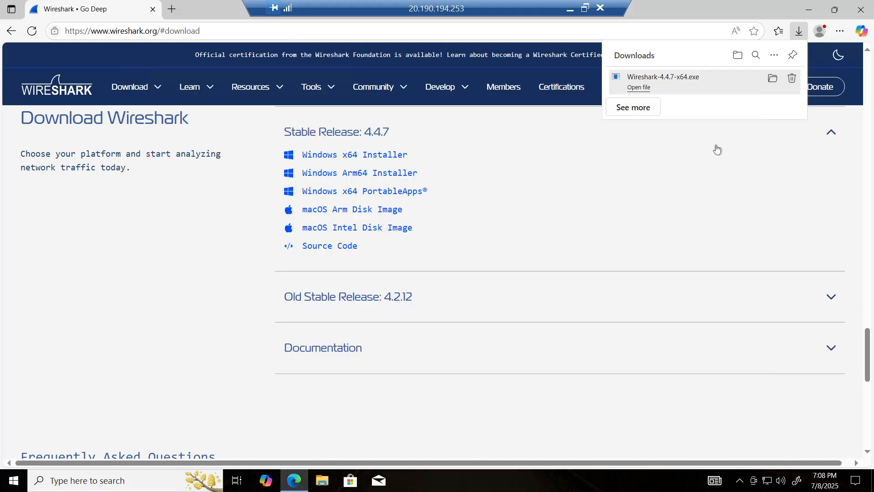
Close the Edge browser and search Windows for 'wire'
click(517, 137)
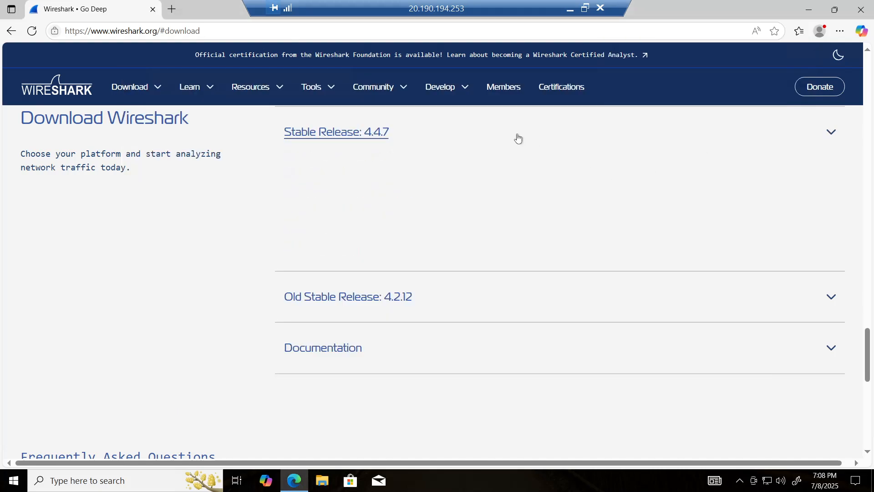
click(859, 14)
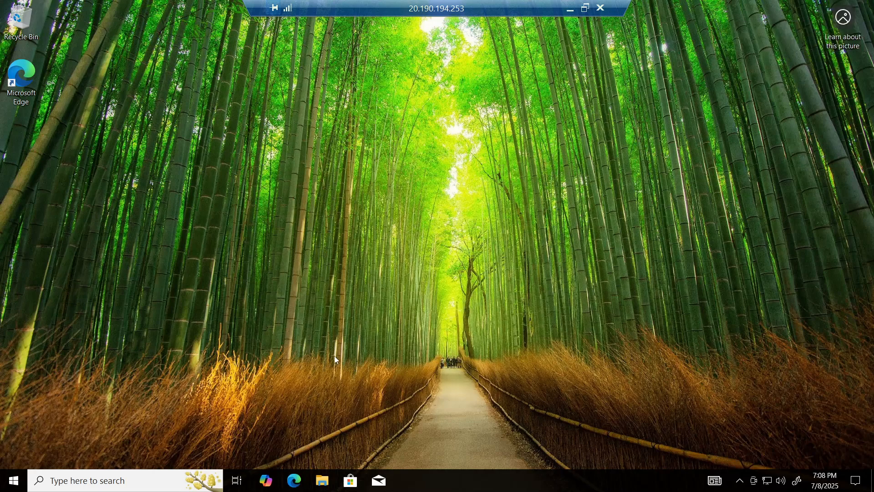
click(127, 482)
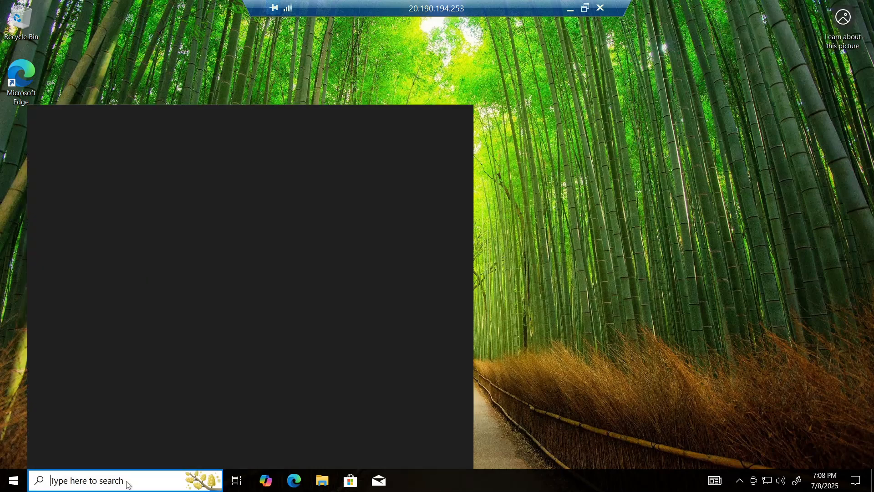
text(wire)
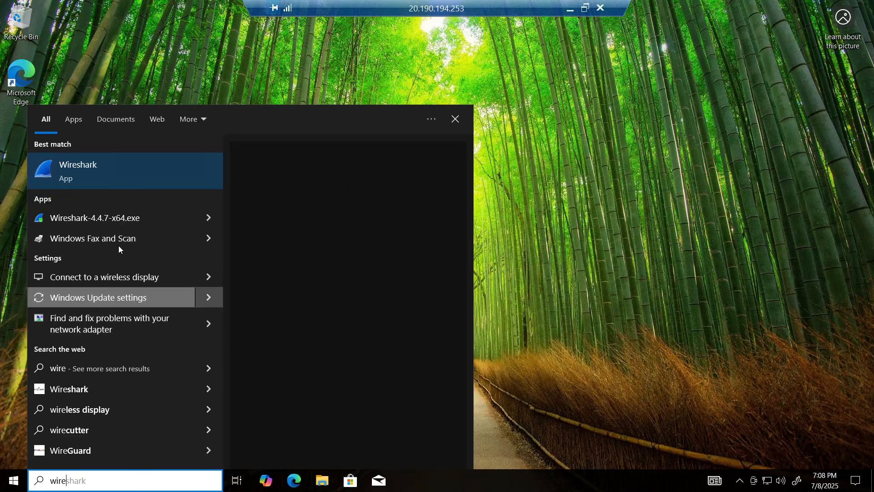
Launch Wireshark from the search results and maximize its window
click(108, 176)
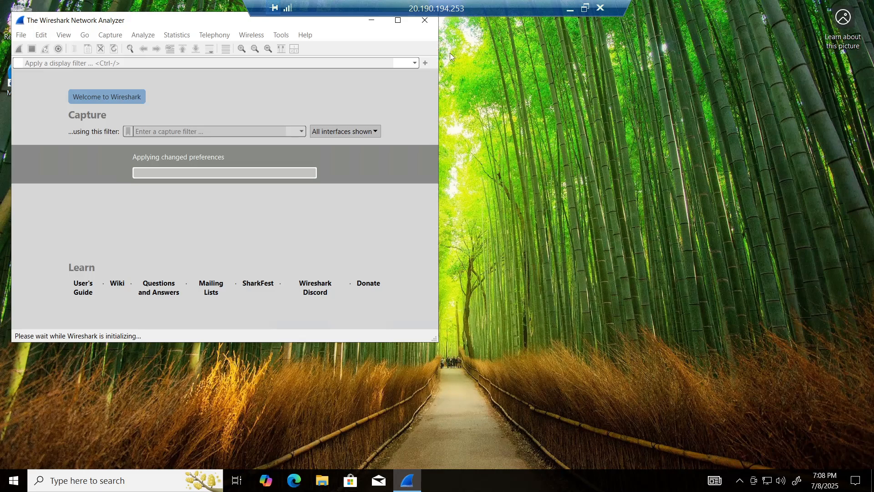
click(398, 22)
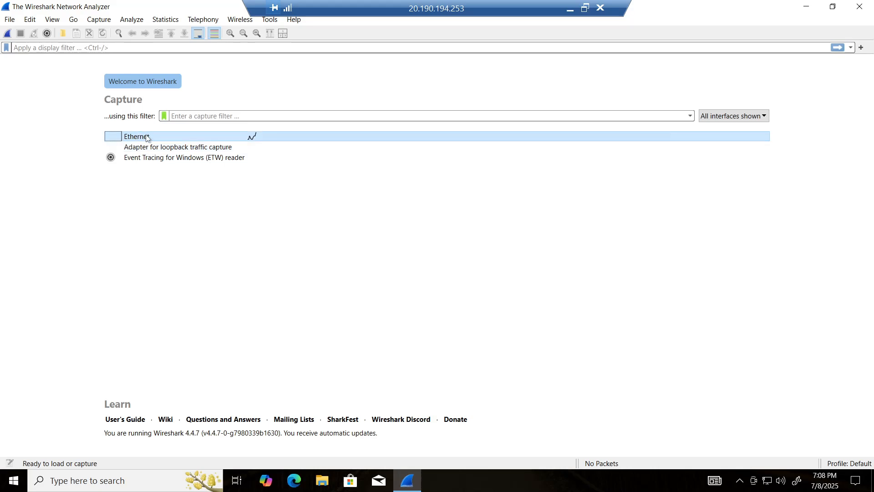
Start a live Ethernet capture and apply the 'icmp' display filter
click(7, 33)
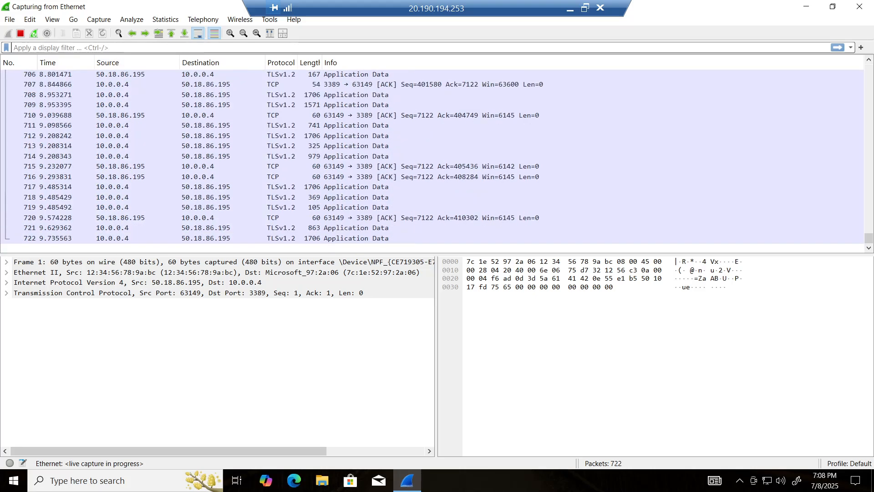
text(IC)
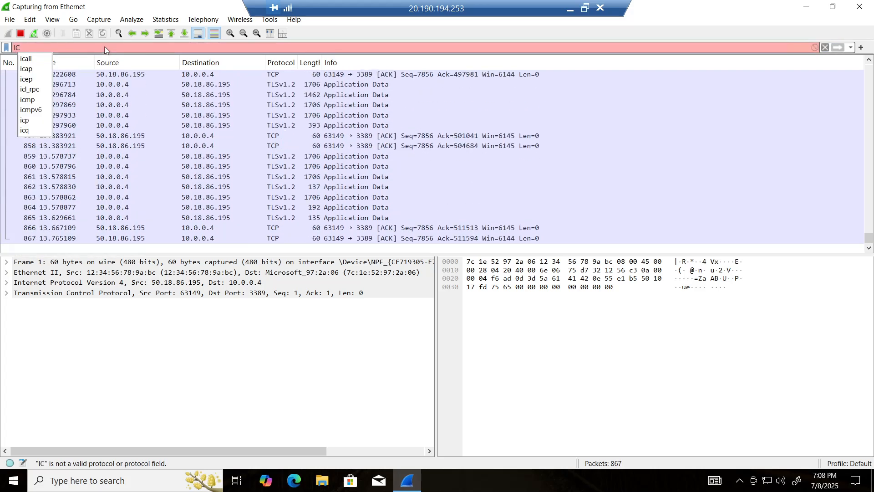
text(MP)
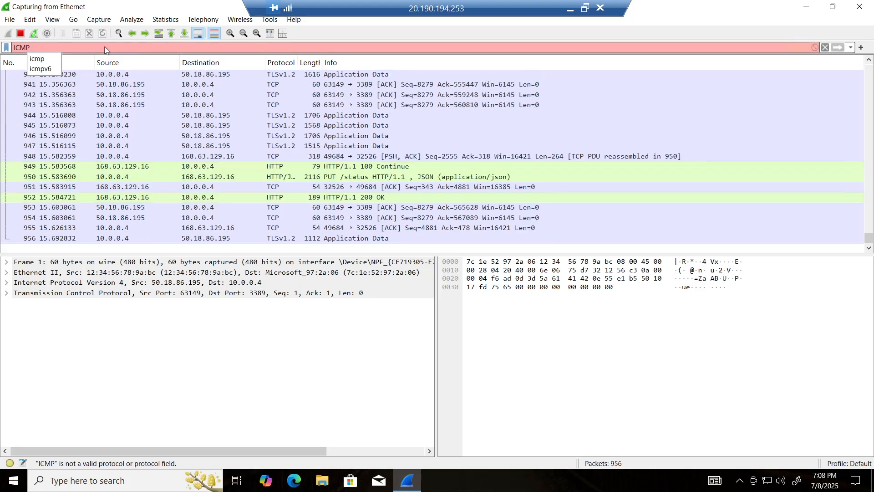
click(41, 59)
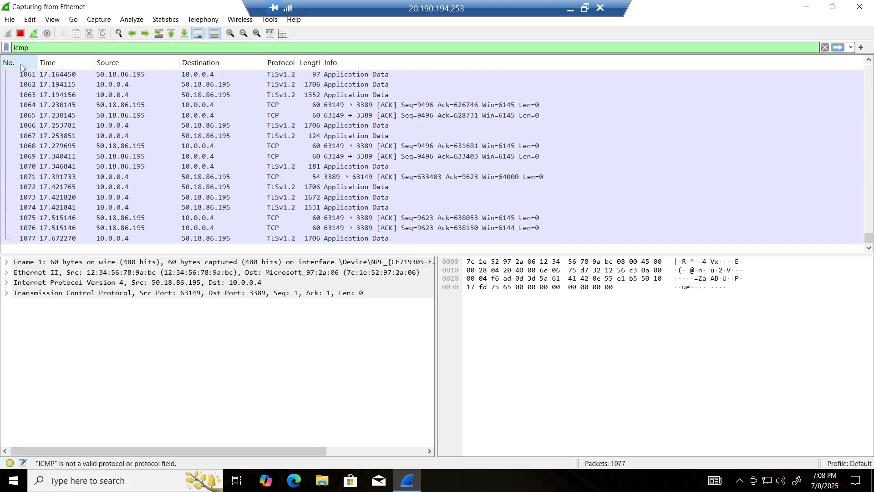
key(Return)
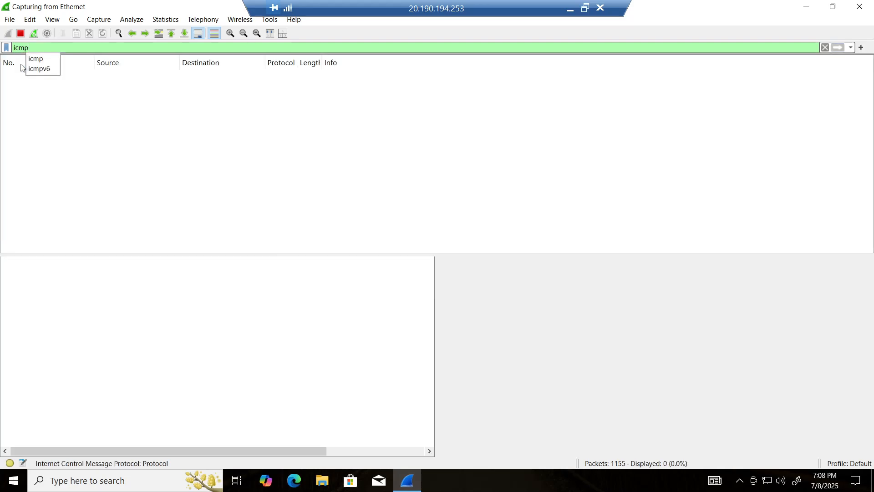
click(66, 128)
Minimize the remote session and bring the Azure Virtual machines list forward
click(569, 17)
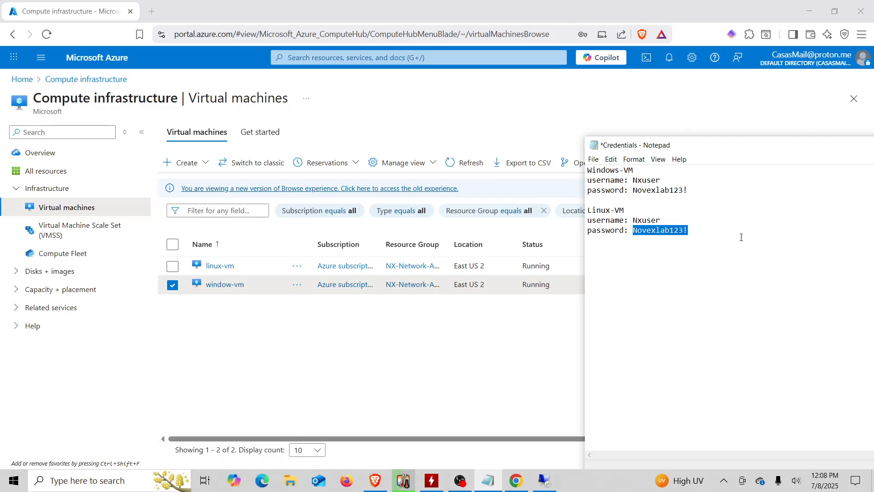
click(733, 248)
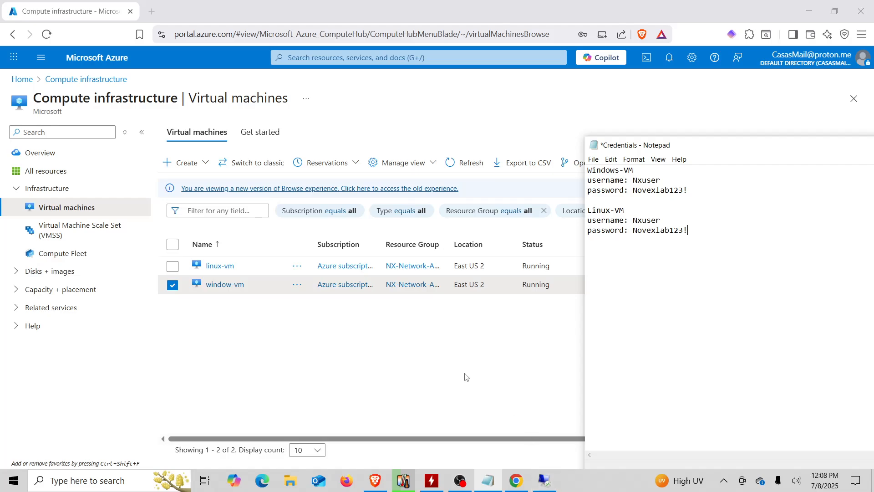
click(439, 375)
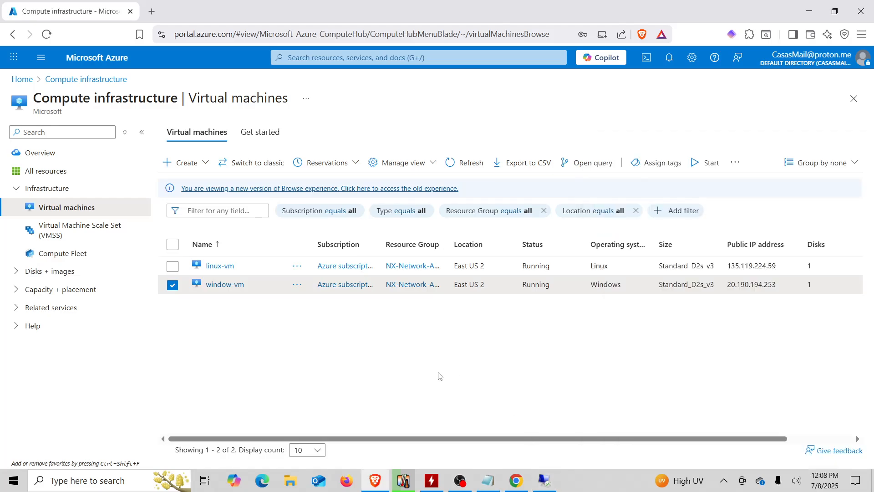
Find linux-vm's private IP 10.0.0.5 in its details, then return to the remote session
click(221, 267)
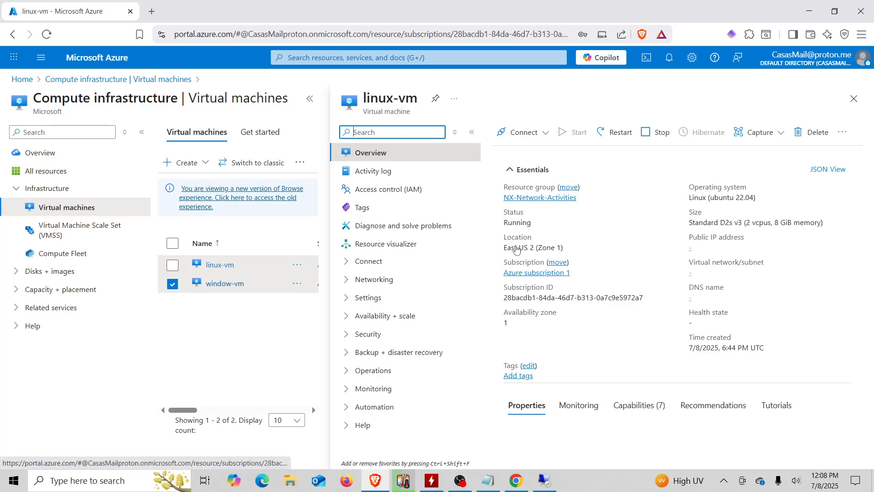
scroll(652, 282, down, 7)
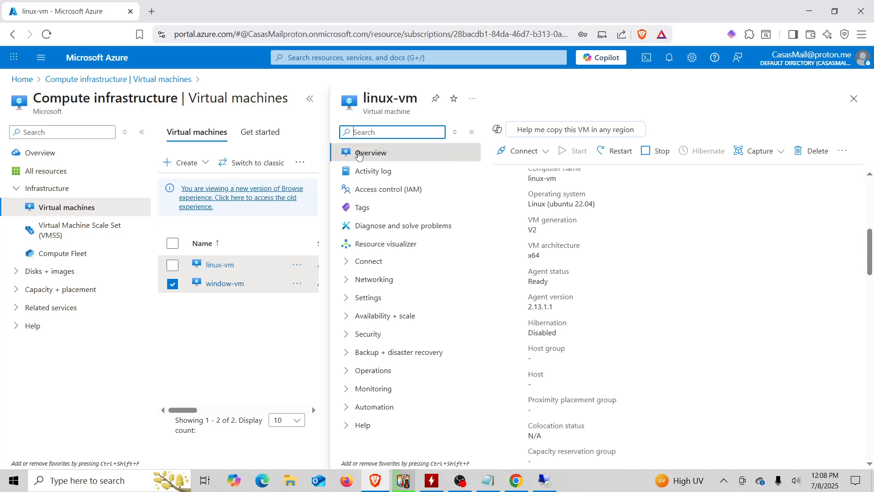
click(309, 99)
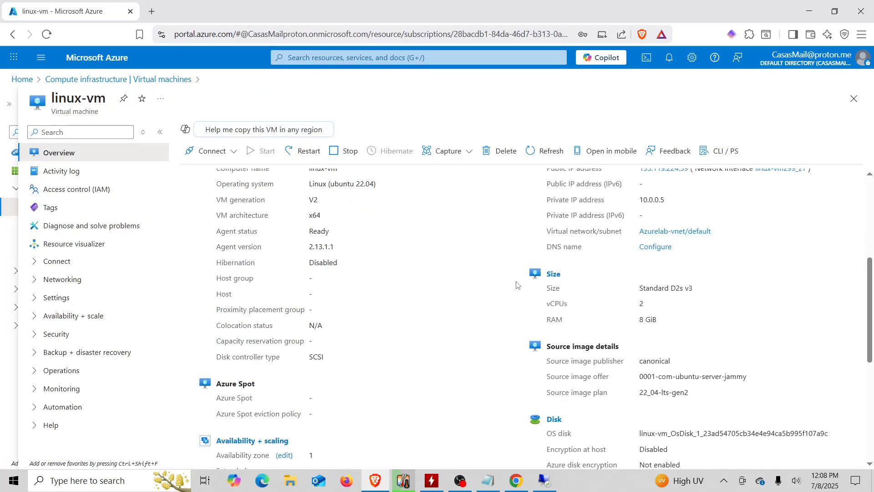
scroll(517, 284, up, 5)
scroll(517, 285, down, 3)
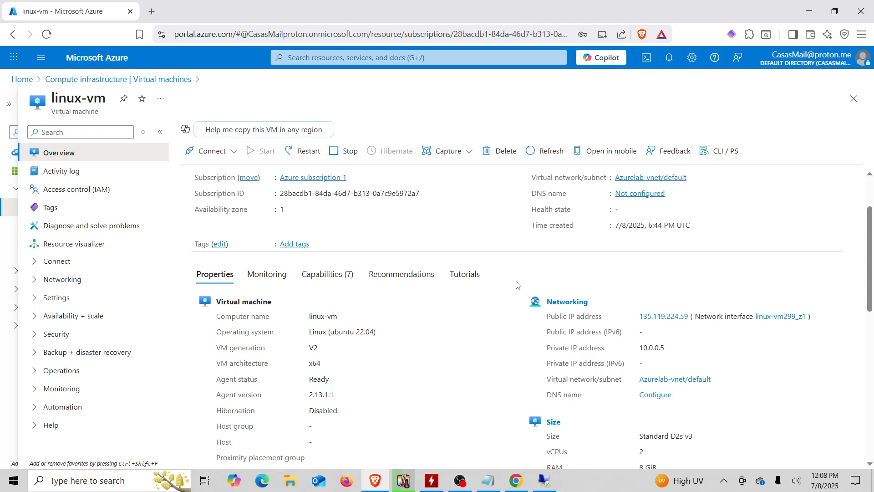
scroll(517, 284, down, 1)
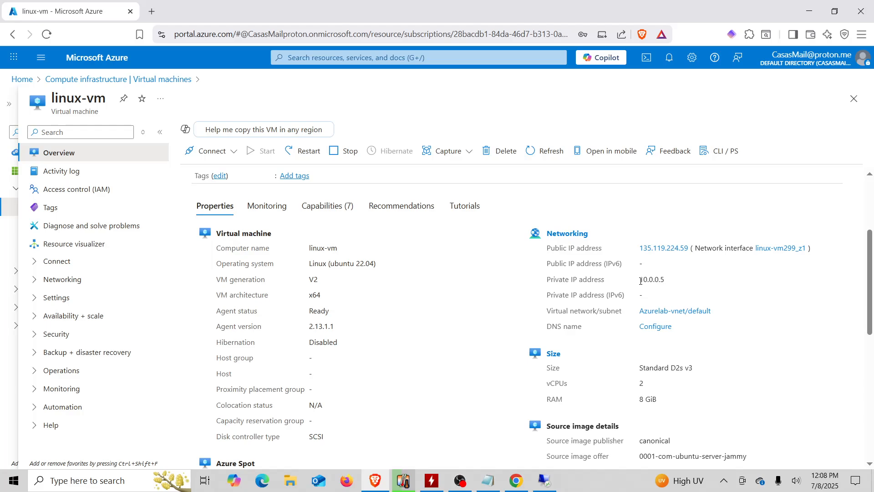
drag(640, 281, 667, 283)
click(564, 280)
click(541, 484)
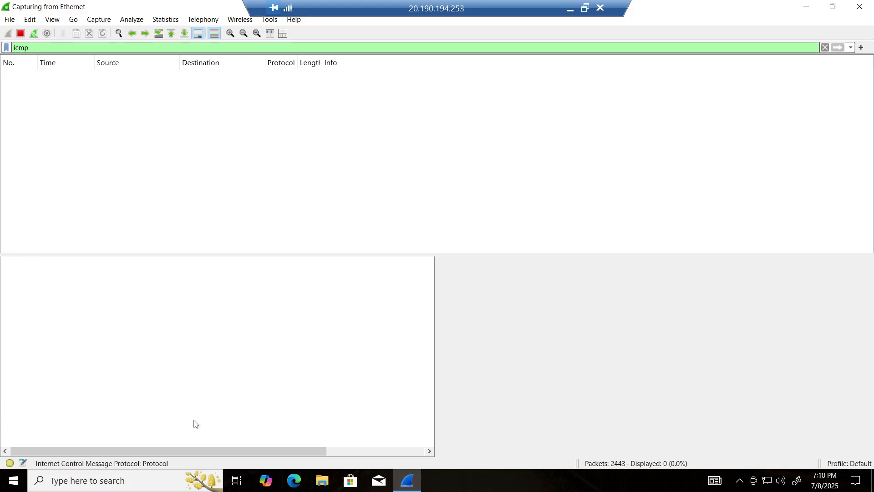
Open Command Prompt through a Windows search for 'comm'
click(128, 486)
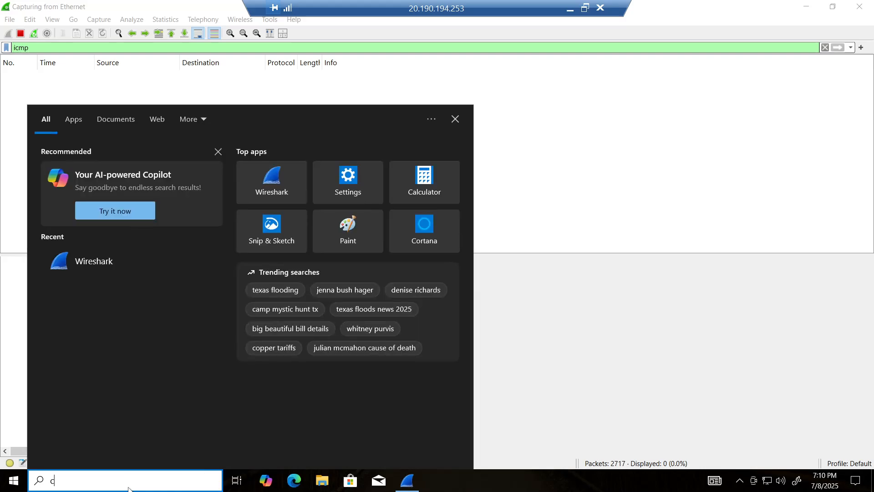
text(comm)
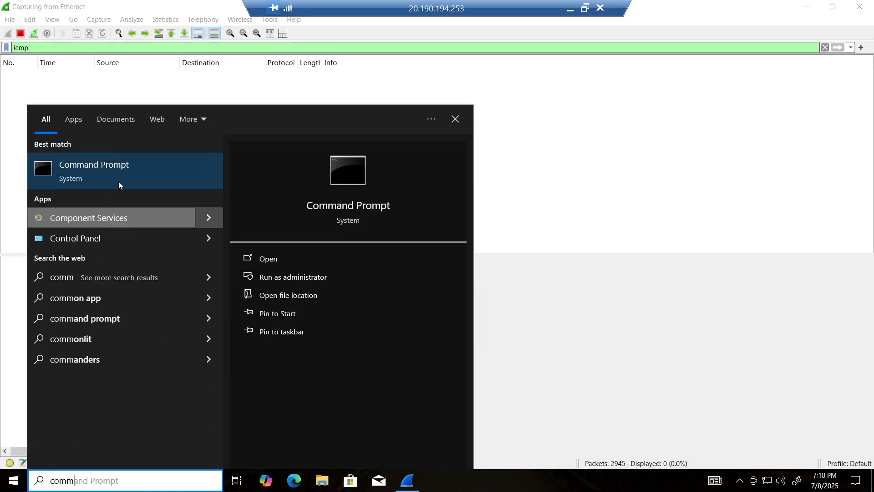
click(121, 173)
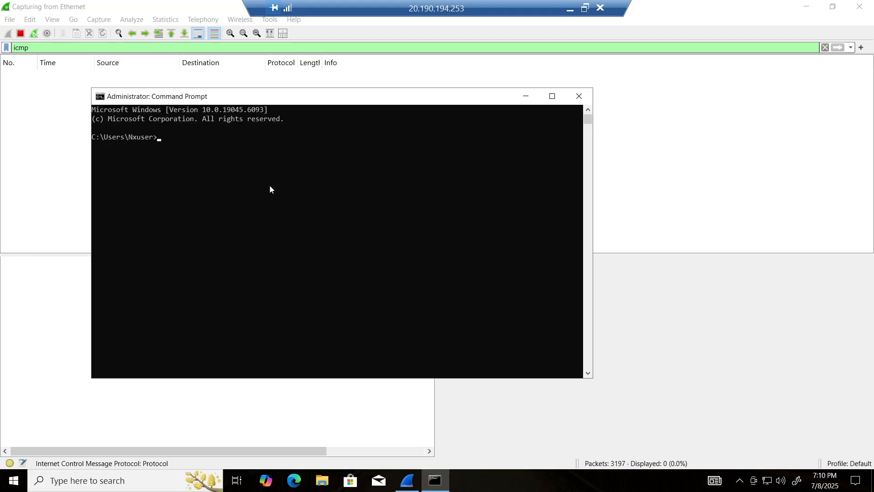
Ping 10.0.0.5 and move the console aside to reveal the captured ICMP packets
text(ping 10.0.0.5)
key(Return)
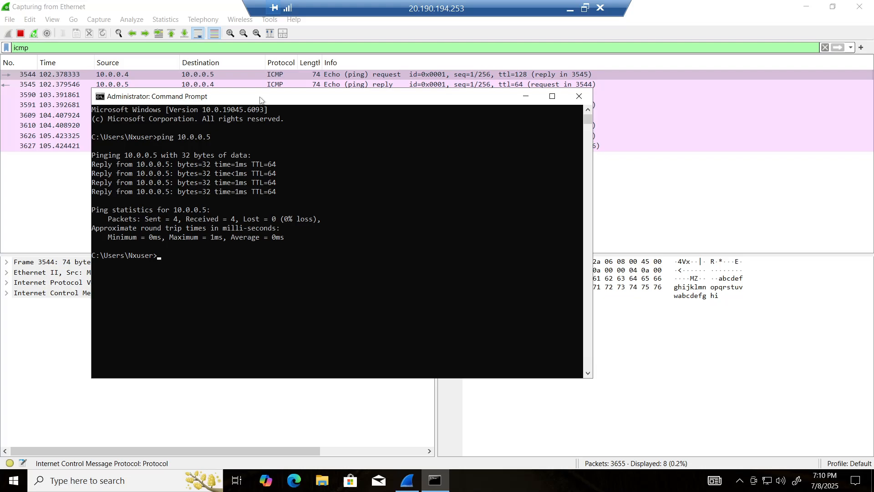
drag(260, 100, 365, 180)
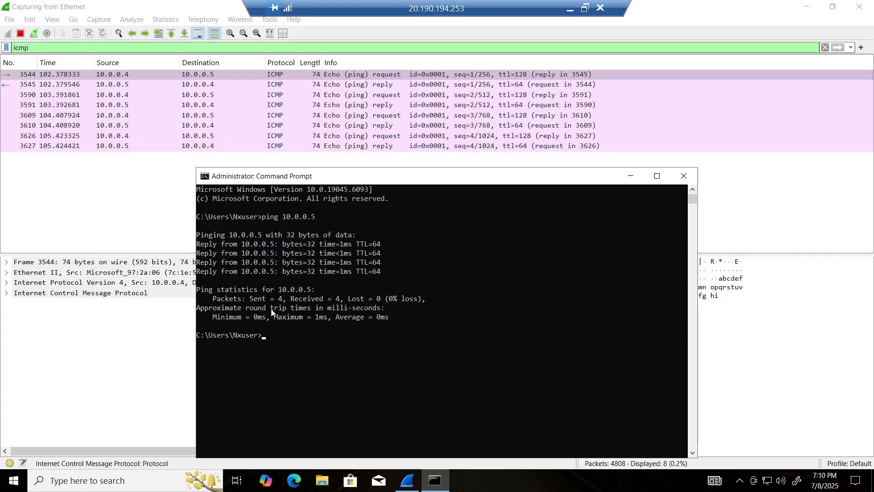
click(264, 336)
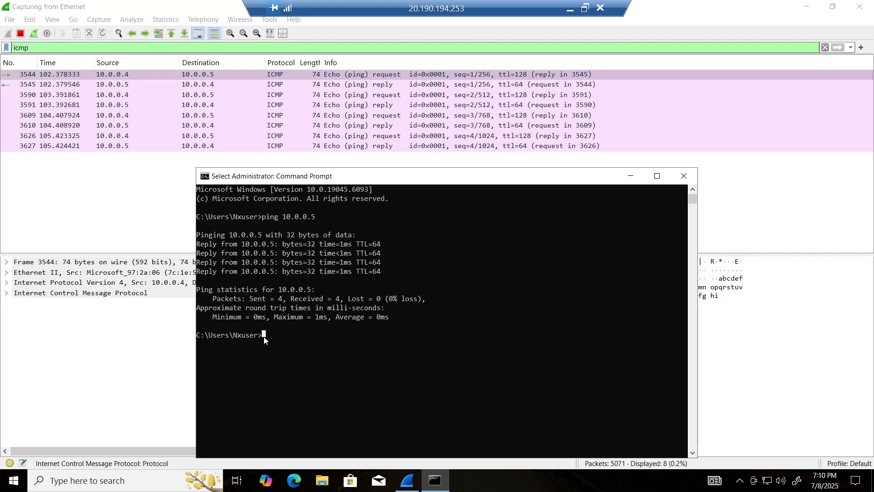
Ping yahoo.com (replies from 74.6.231.20) and bring Wireshark back to the front
text(ping )
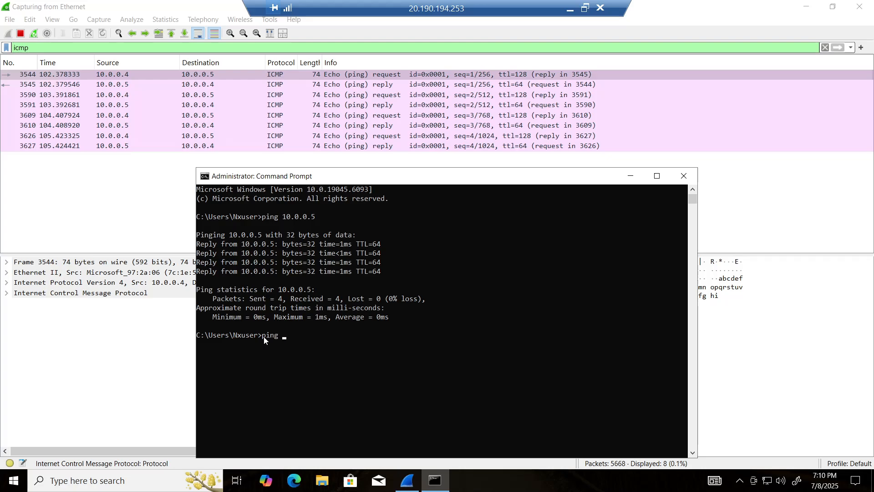
text(ya)
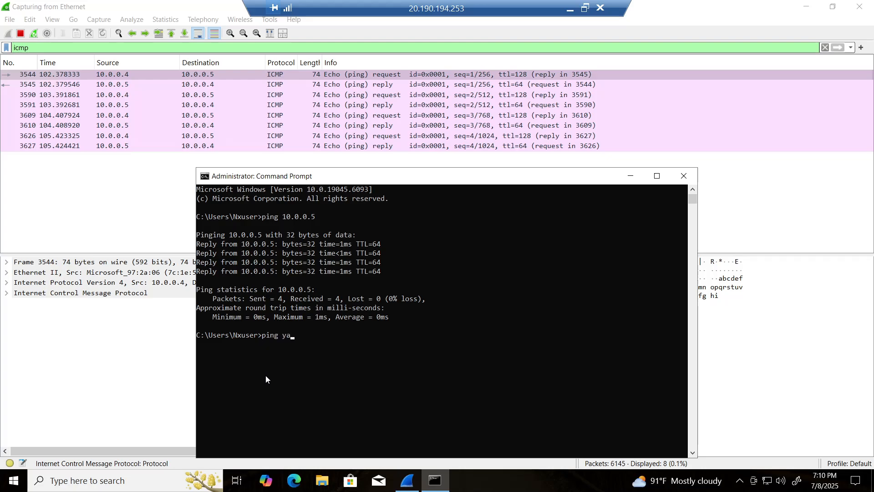
text(hoo.com)
key(Return)
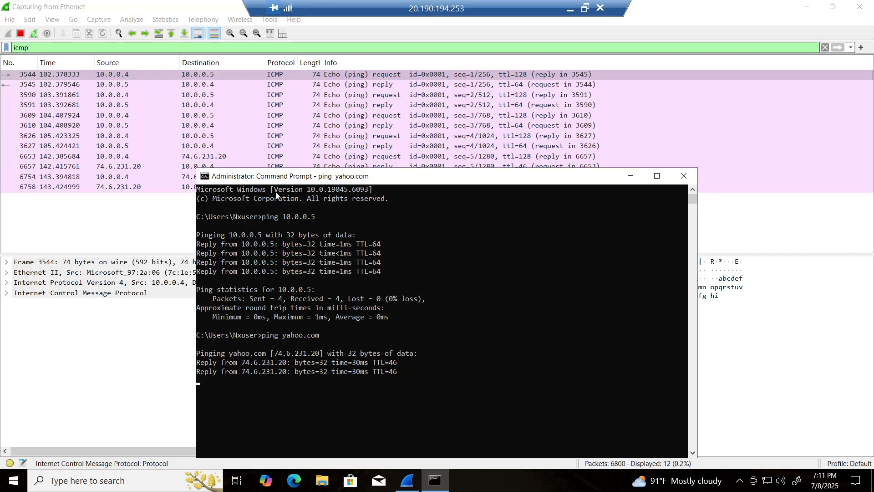
drag(294, 178, 516, 208)
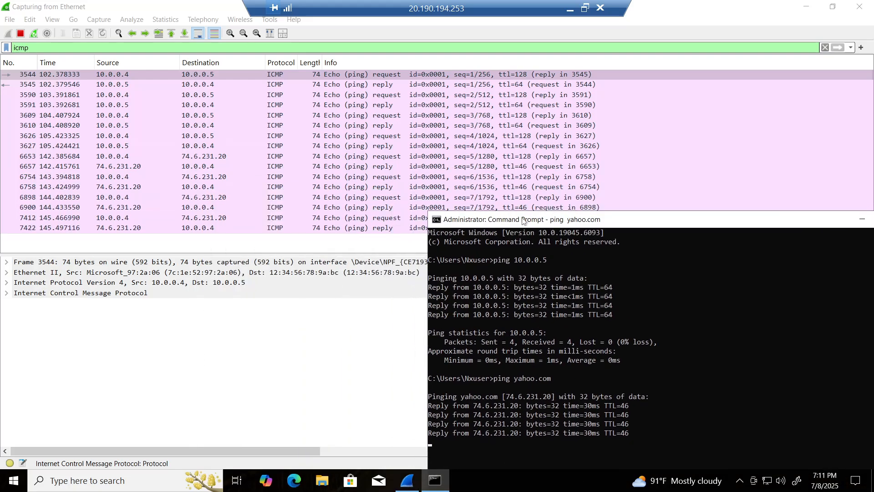
drag(500, 174, 447, 86)
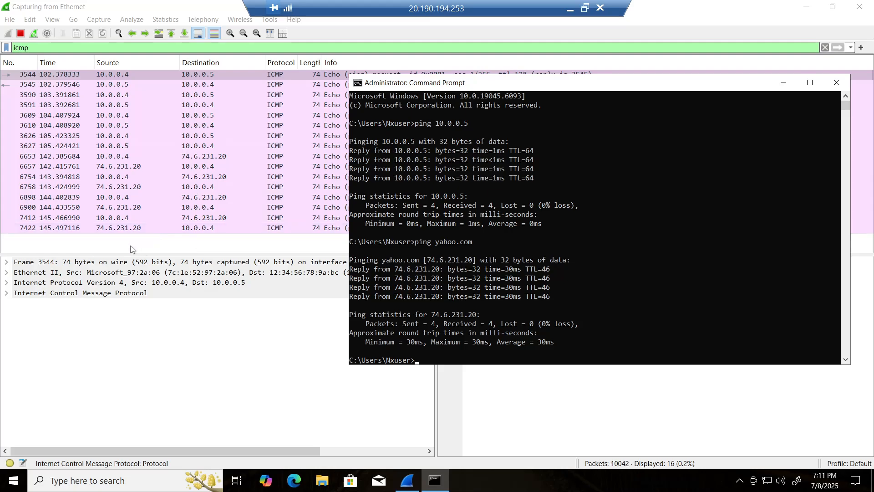
click(84, 238)
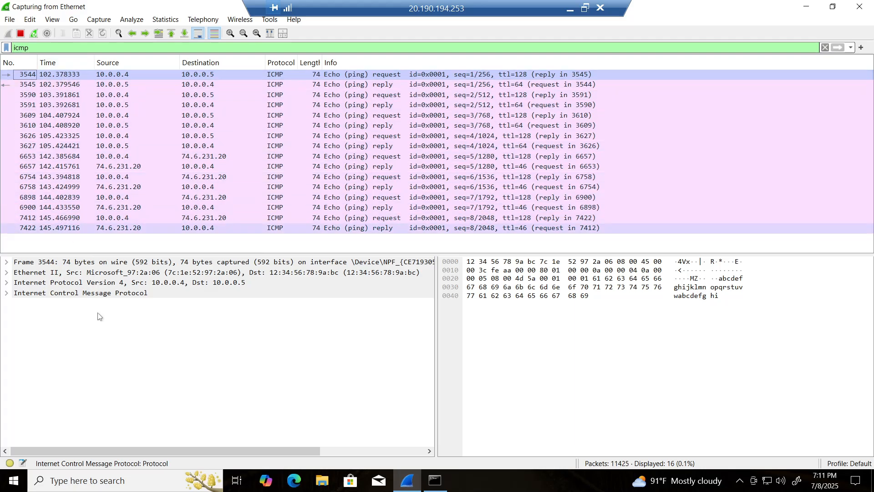
Inspect the Frame details of packet 7422, the last yahoo.com reply
click(89, 230)
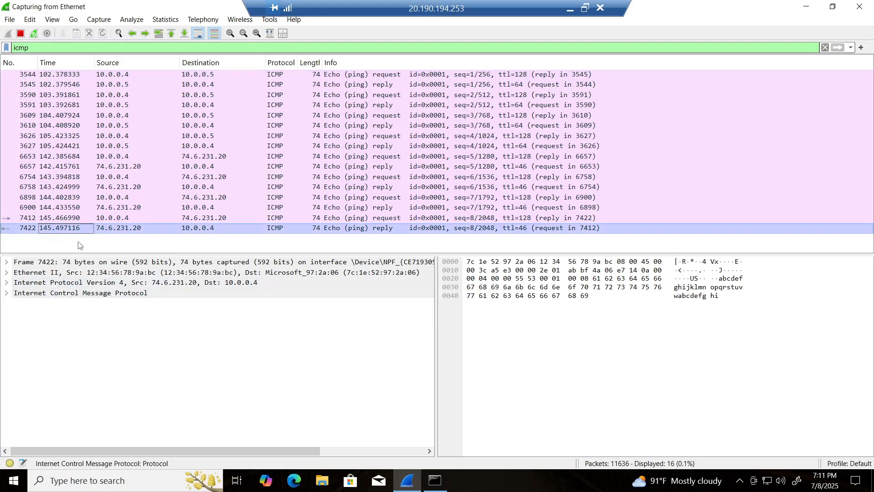
click(8, 264)
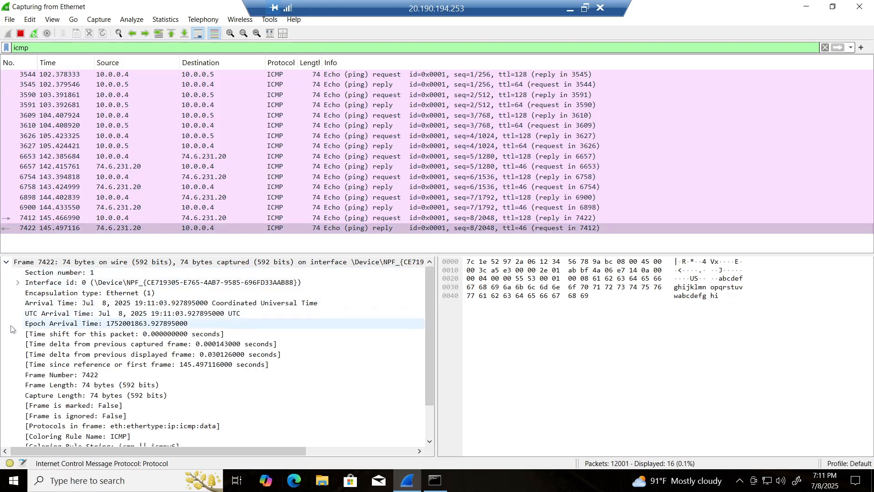
scroll(11, 328, down, 1)
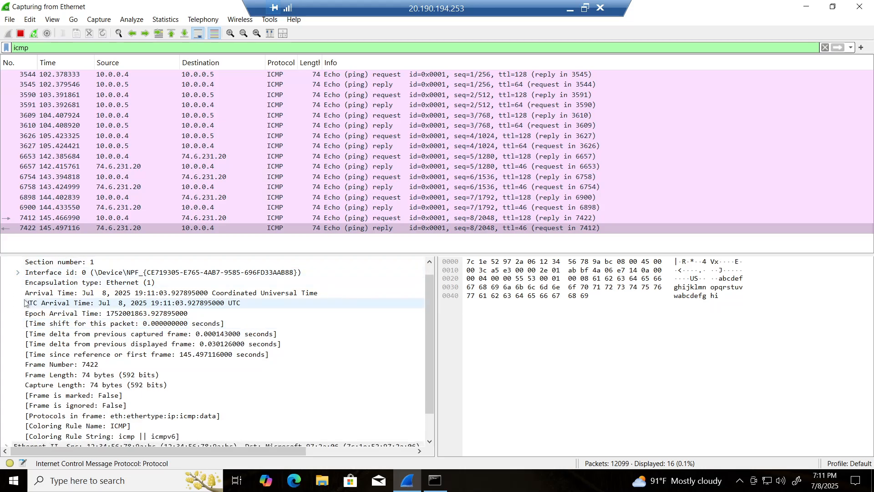
scroll(25, 302, up, 1)
click(6, 262)
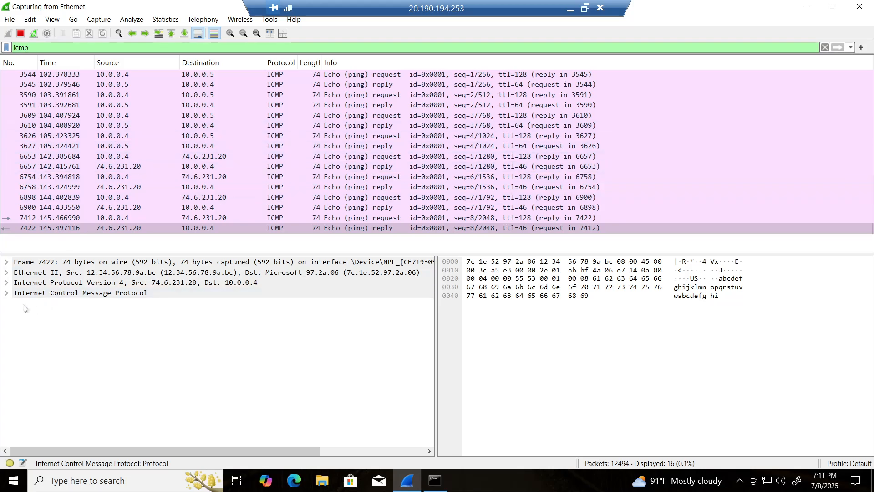
Expand the Ethernet II and IPv4 headers of request packet 3590 to 10.0.0.5
click(109, 94)
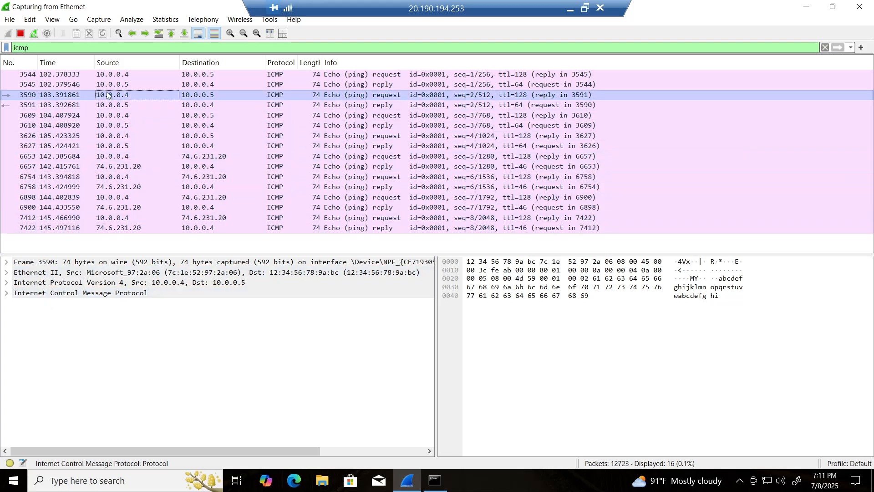
click(8, 273)
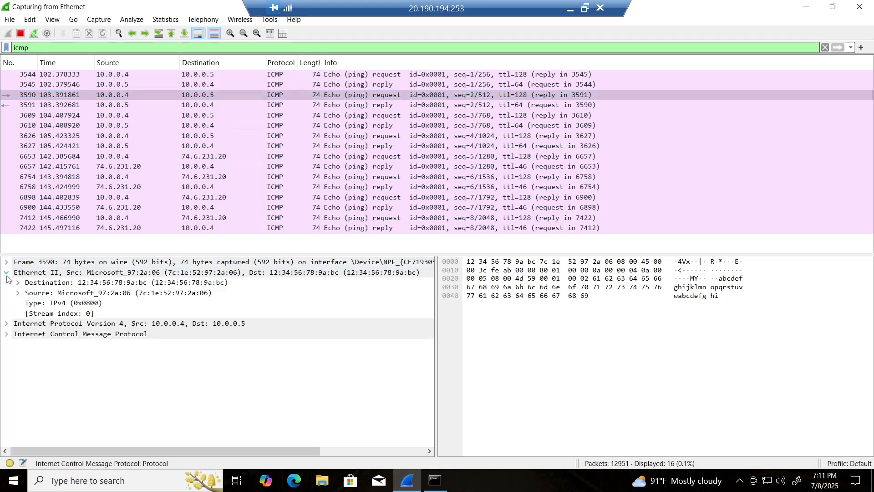
click(8, 324)
scroll(136, 364, down, 2)
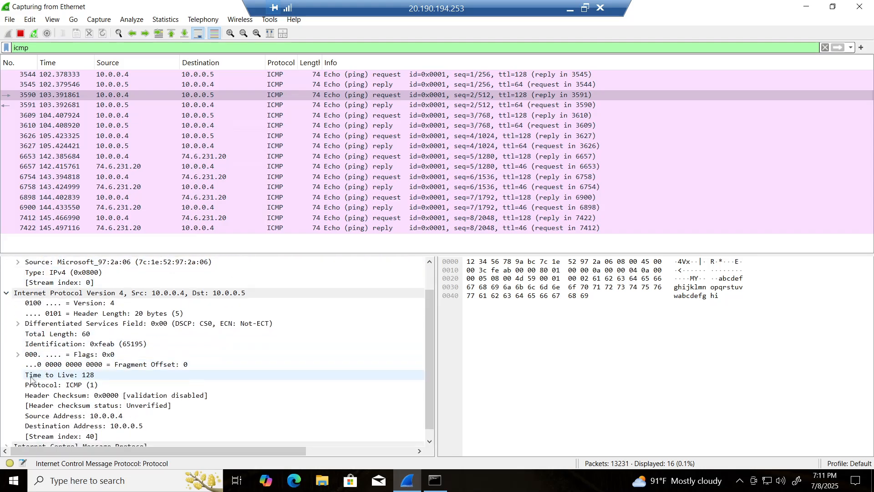